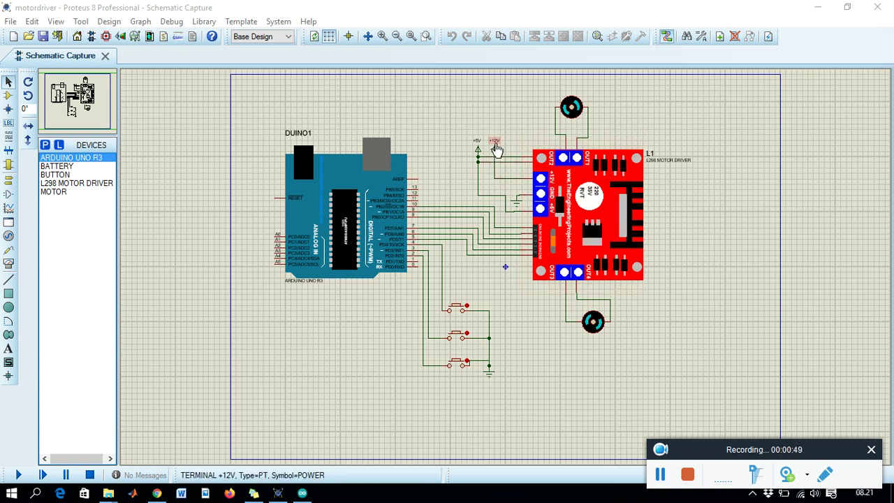
# - Inspect the label settings of the +12V power terminal and close them without changes
pyautogui.click(495, 148)
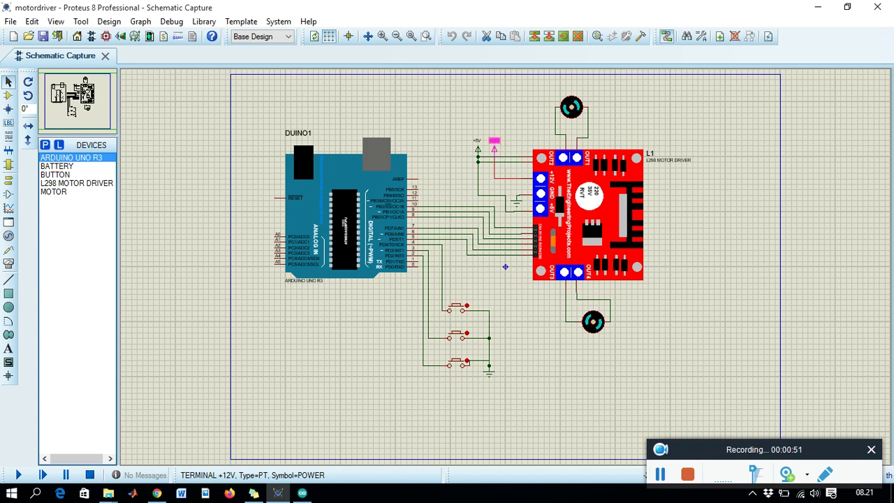
pyautogui.click(494, 145)
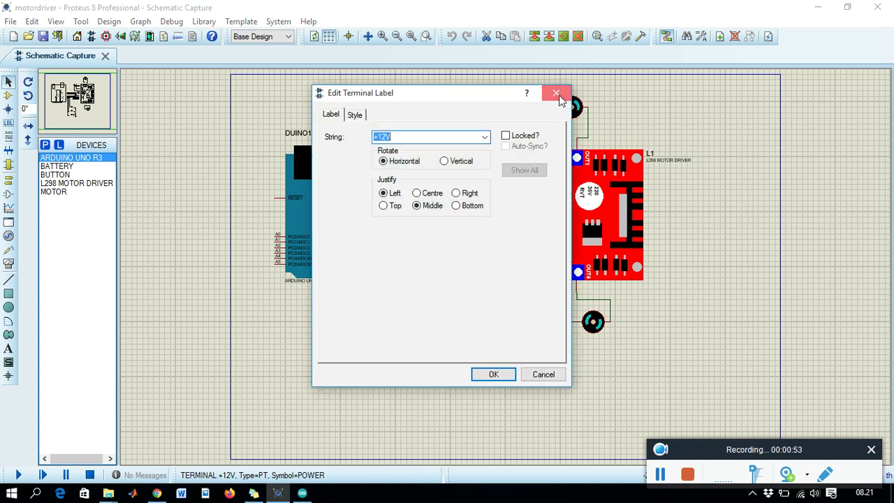
pyautogui.click(562, 96)
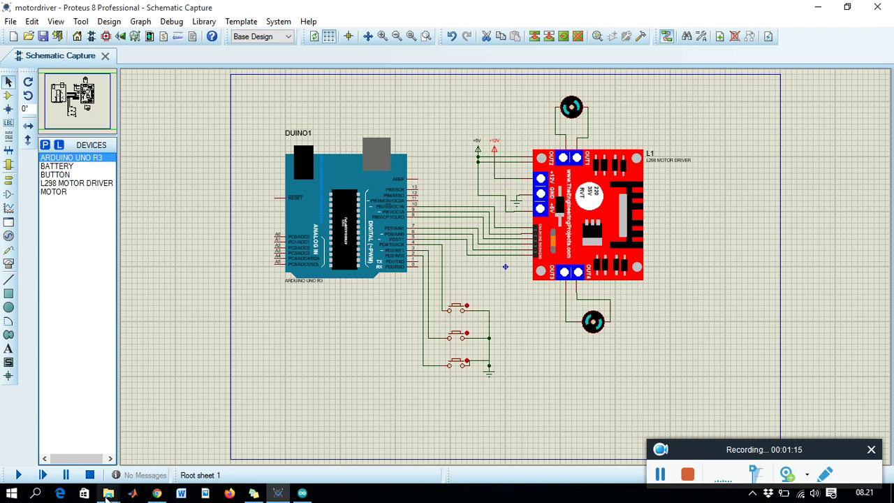
# - Switch to the L298 Motor Driver Library for Proteus folder in File Explorer and select both L298MotorDriverTEP library files
pyautogui.moveTo(108, 494)
pyautogui.click(67, 452)
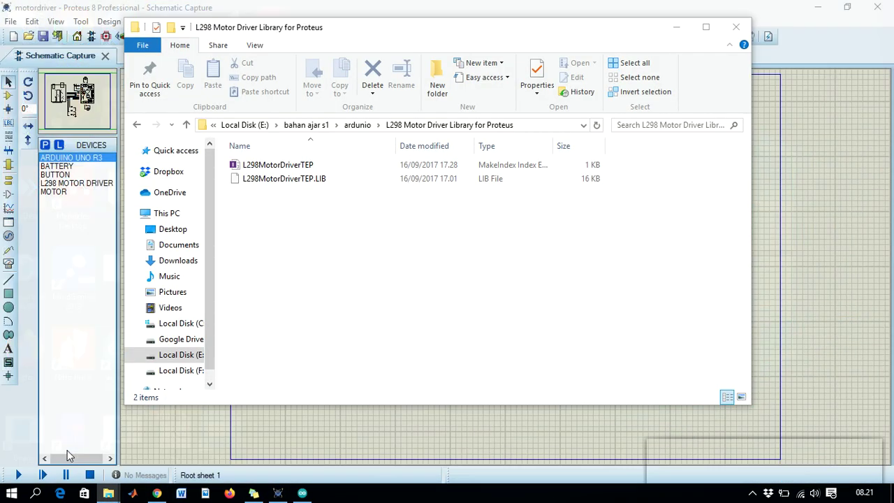
pyautogui.click(279, 168)
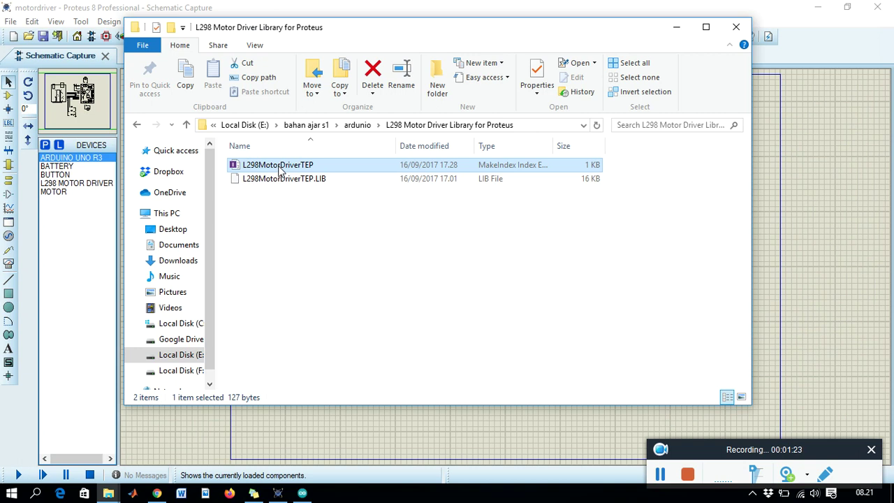
pyautogui.click(301, 180)
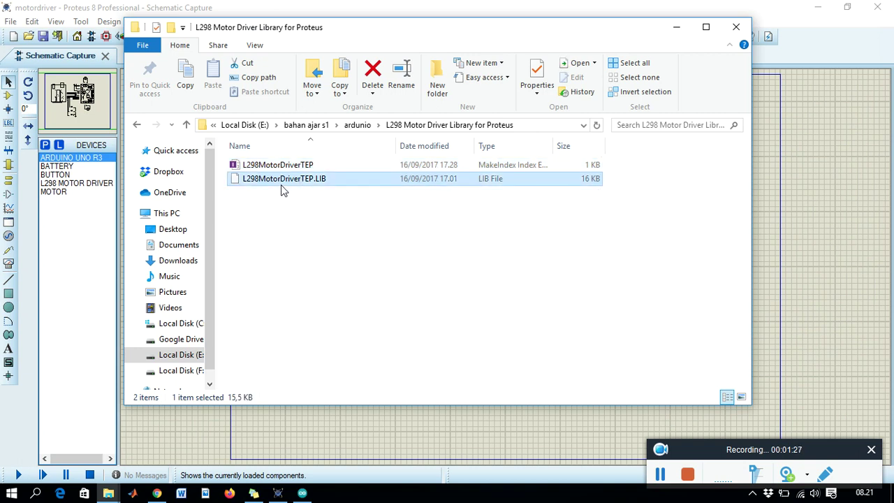
pyautogui.click(296, 164)
pyautogui.keyDown('shift'); pyautogui.click(293, 178); pyautogui.keyUp('shift')
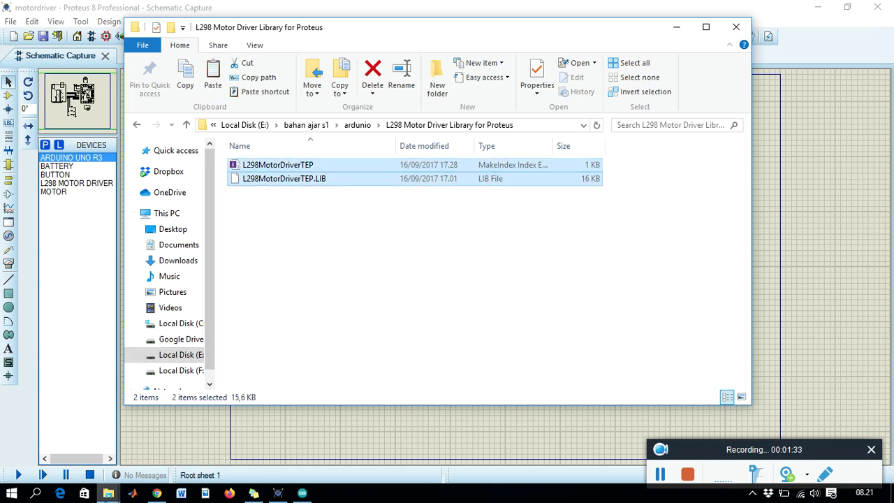
pyautogui.click(108, 493)
pyautogui.moveTo(98, 464)
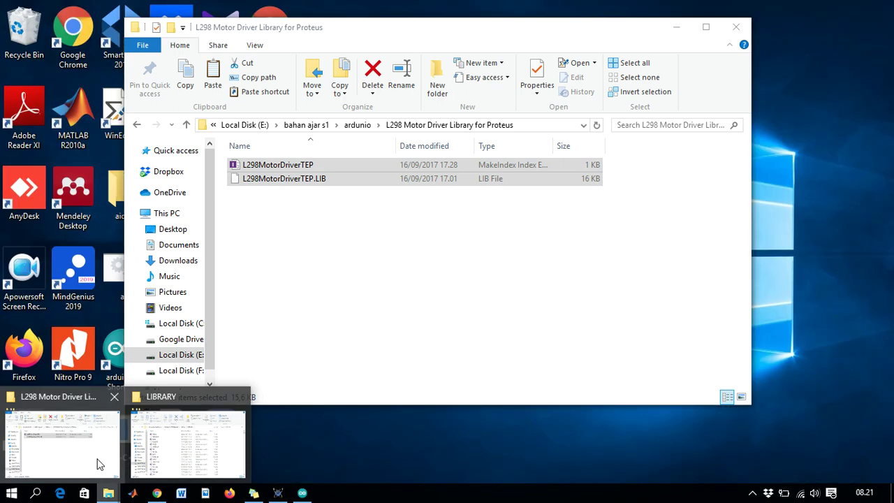
pyautogui.click(83, 439)
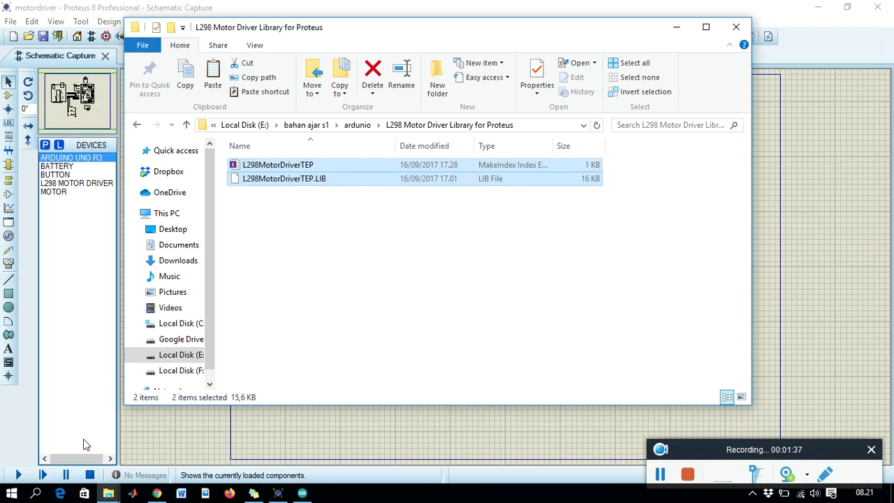
# - In the other File Explorer window, browse from Local Disk (C:) to Program Files (x86)\Labcenter Electronics\Proteus 8 Professional\DATA\LIBRARY
pyautogui.click(109, 492)
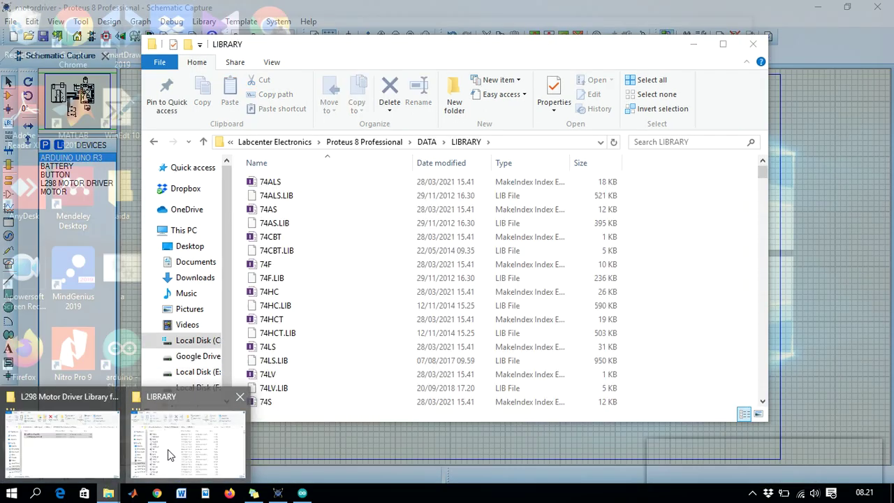
pyautogui.click(167, 449)
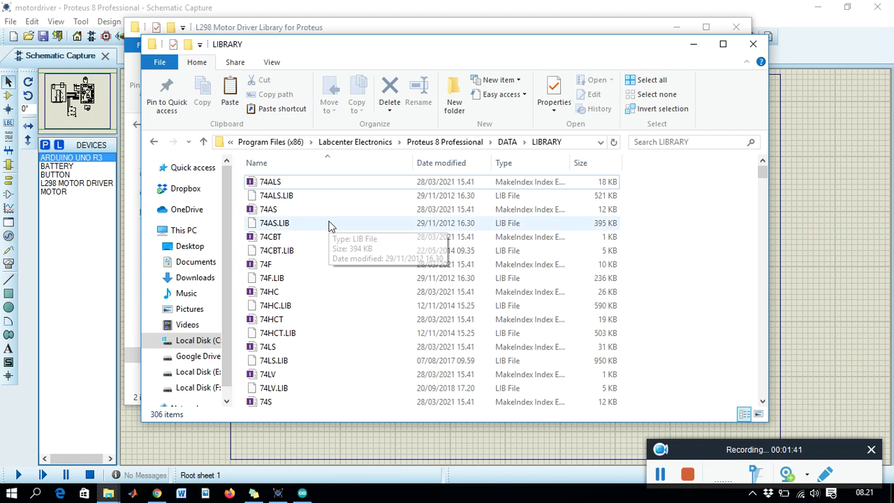
pyautogui.click(202, 342)
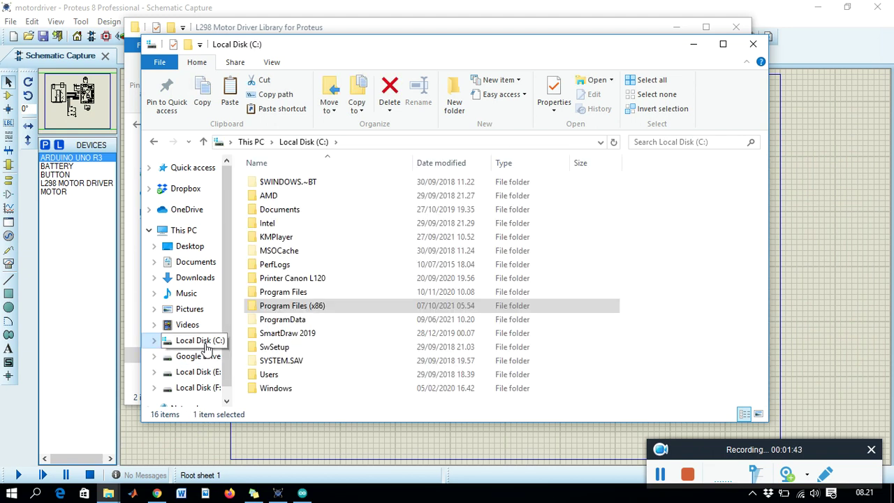
pyautogui.doubleClick(313, 307)
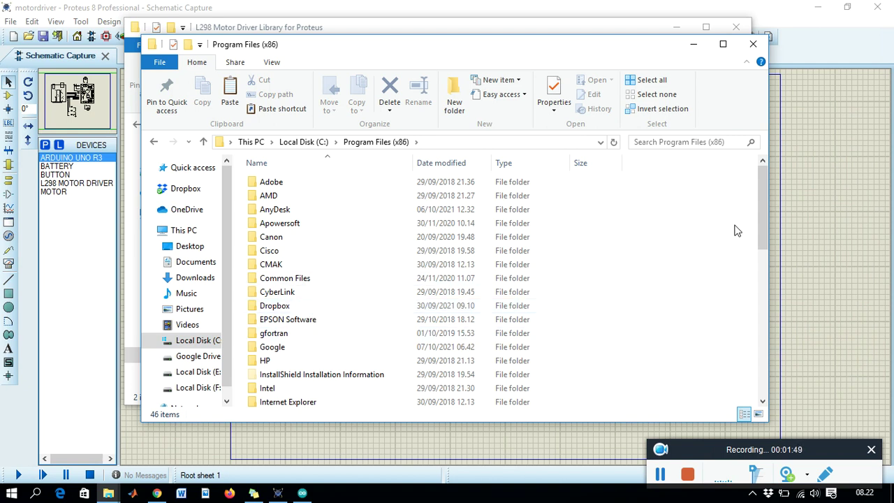
pyautogui.moveTo(758, 200); pyautogui.dragTo(760, 240)
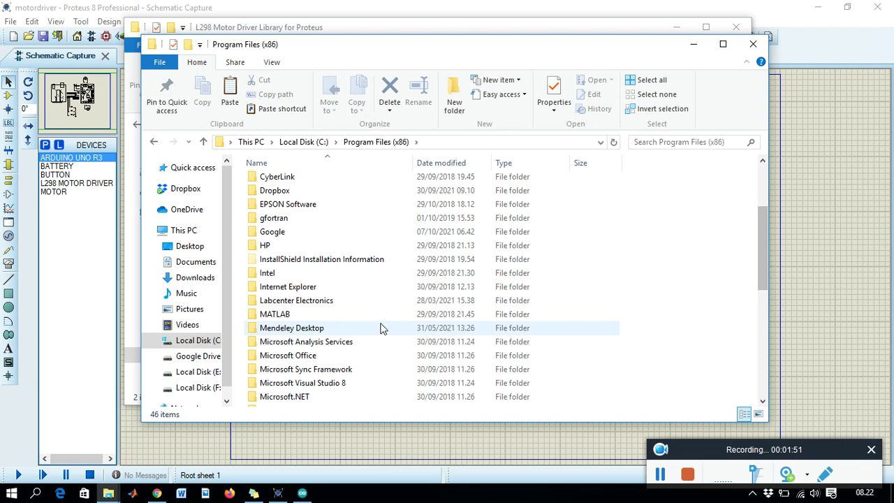
pyautogui.doubleClick(333, 305)
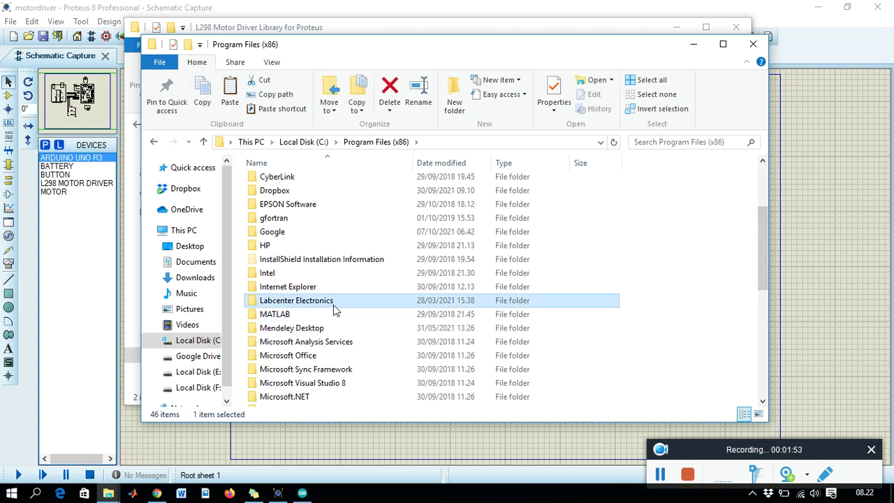
pyautogui.doubleClick(300, 188)
pyautogui.doubleClick(271, 195)
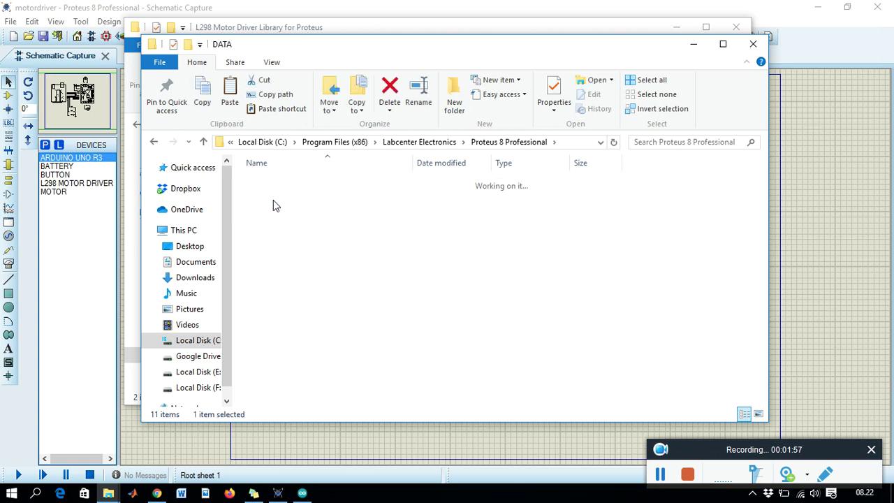
pyautogui.doubleClick(286, 196)
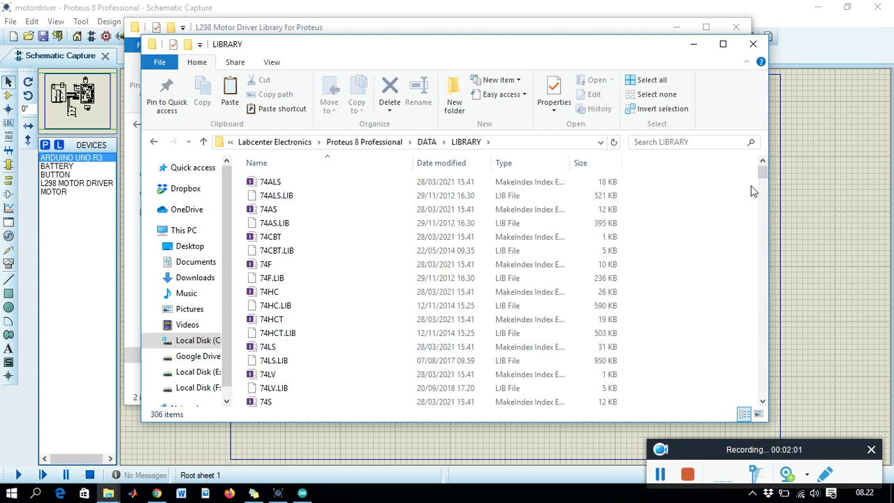
# - Look through the files in the LIBRARY folder and return to the Proteus schematic
pyautogui.moveTo(766, 172)
pyautogui.mouseDown()
pyautogui.moveTo(763, 190)
pyautogui.moveTo(761, 163)
pyautogui.mouseUp()
pyautogui.moveTo(766, 176); pyautogui.dragTo(761, 136)
pyautogui.click(818, 160)
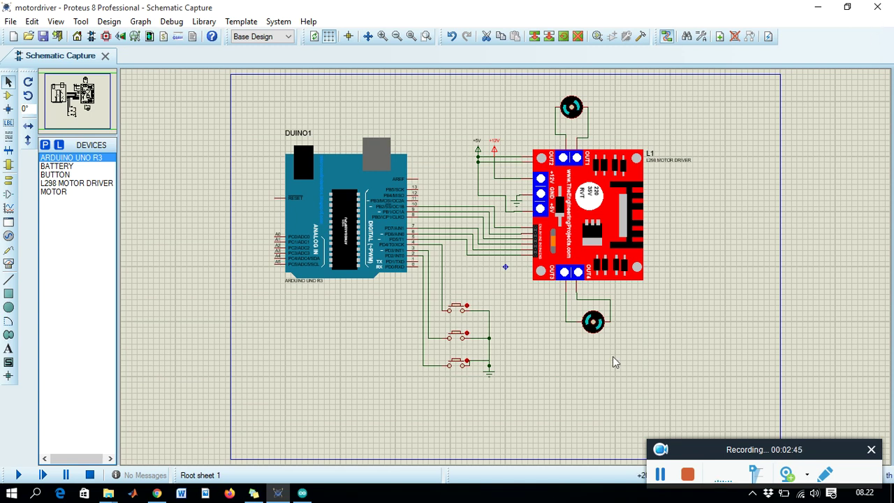
# - Search the device library for l298, preview the L298 and L298 MOTOR DRIVER parts, and close the search without adding a part
pyautogui.click(47, 150)
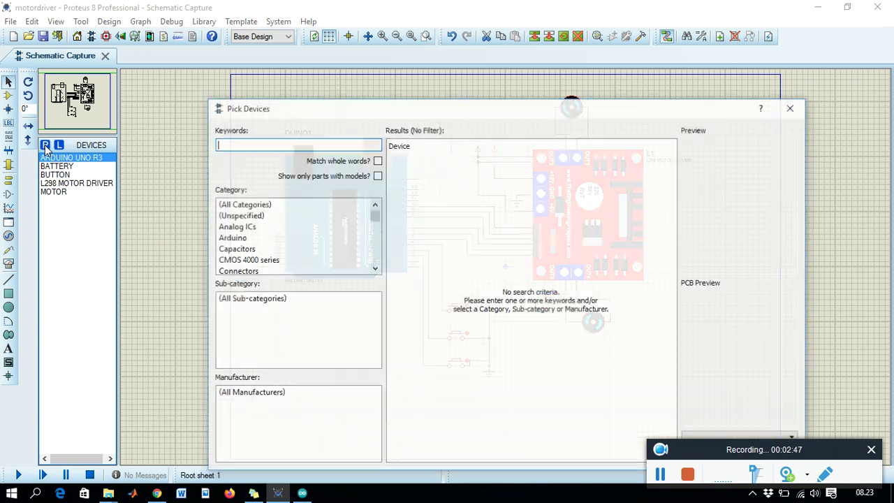
pyautogui.write('l29')
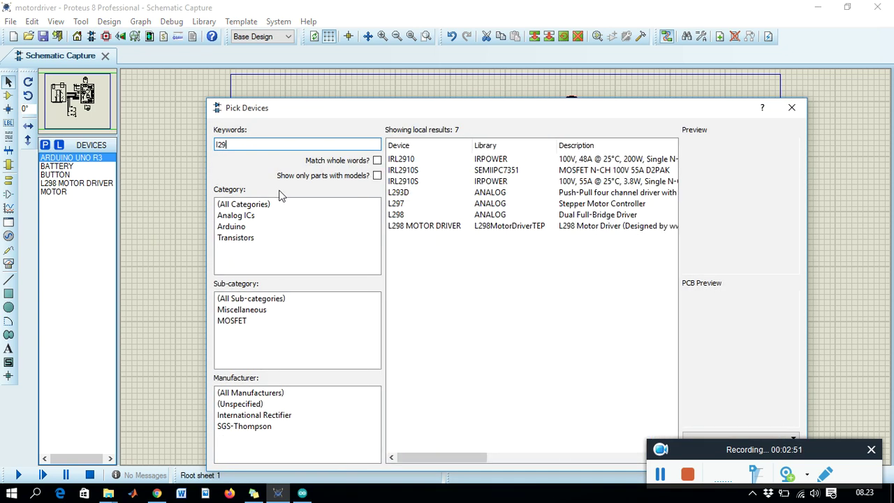
pyautogui.write('8')
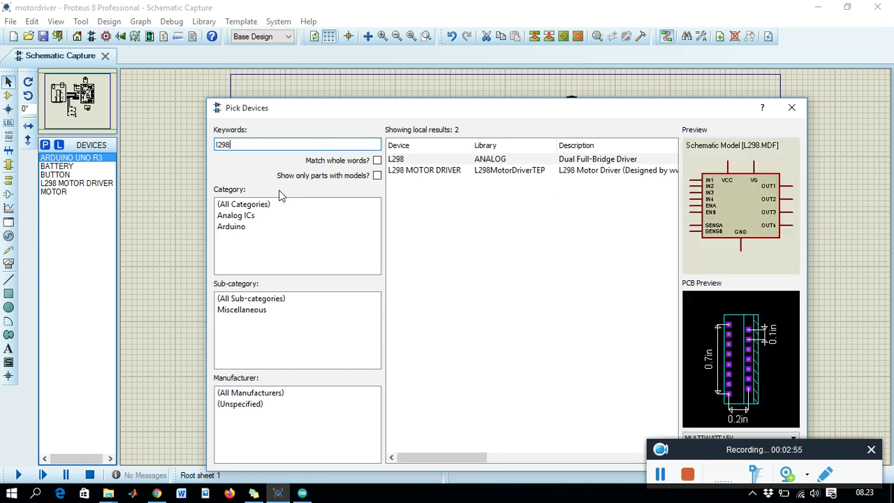
pyautogui.click(552, 171)
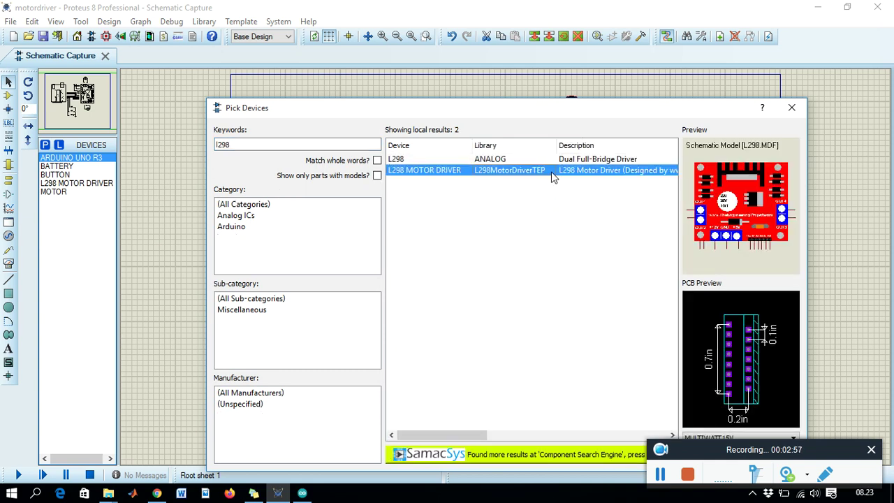
pyautogui.click(488, 159)
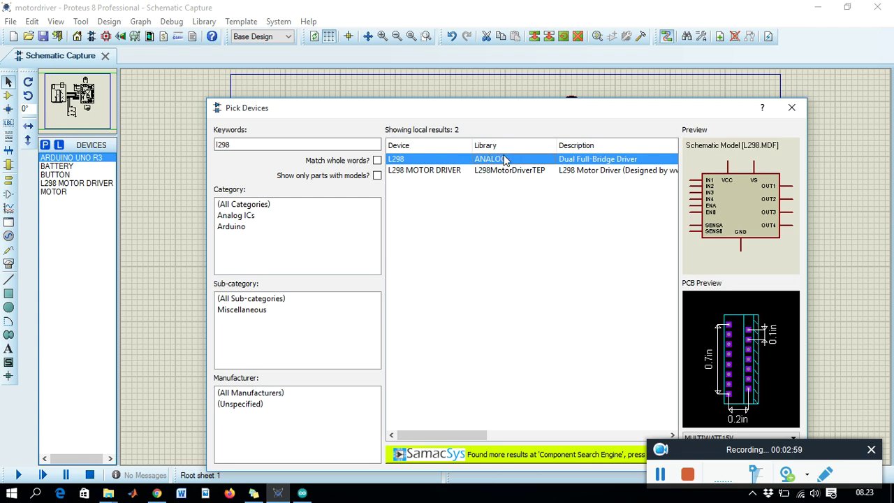
pyautogui.click(491, 174)
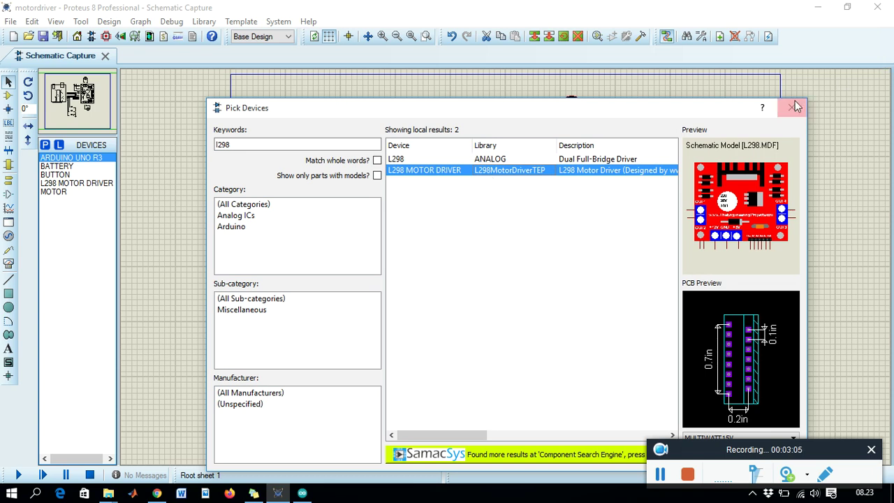
pyautogui.click(794, 108)
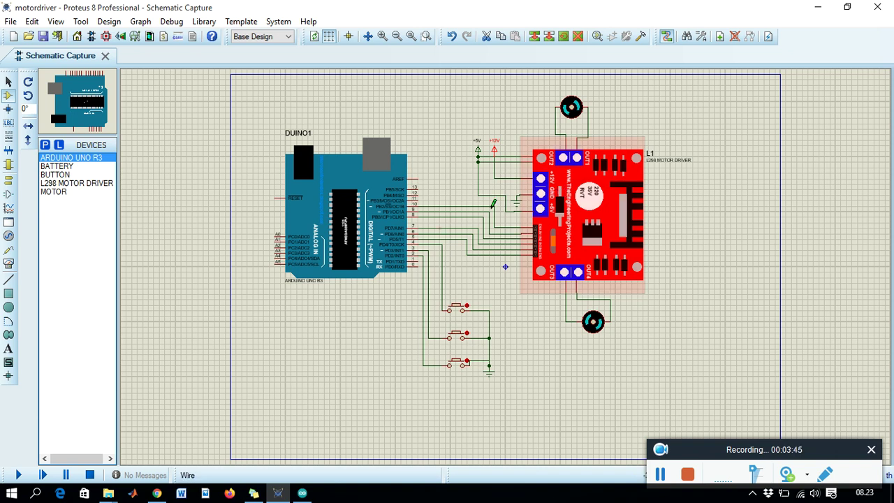
# - Deselect everything in the schematic and start a new project, saving the changes to the current one
pyautogui.click(174, 351)
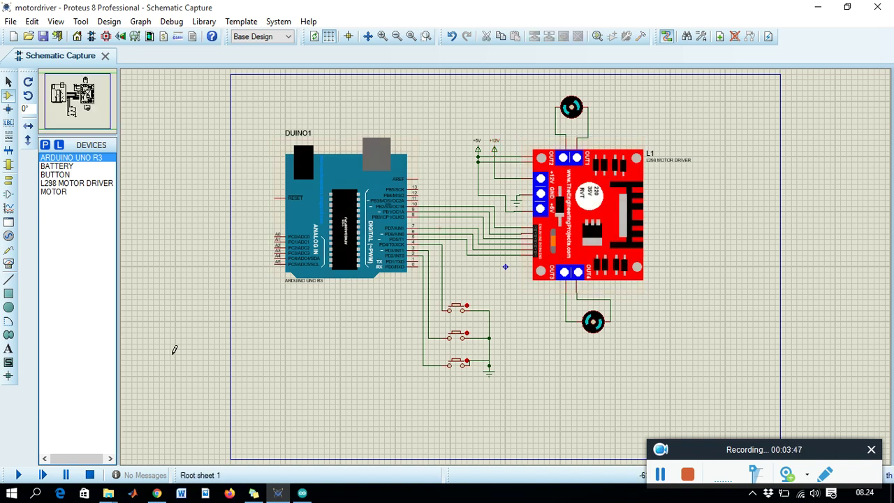
pyautogui.hotkey('alt', 'F4')
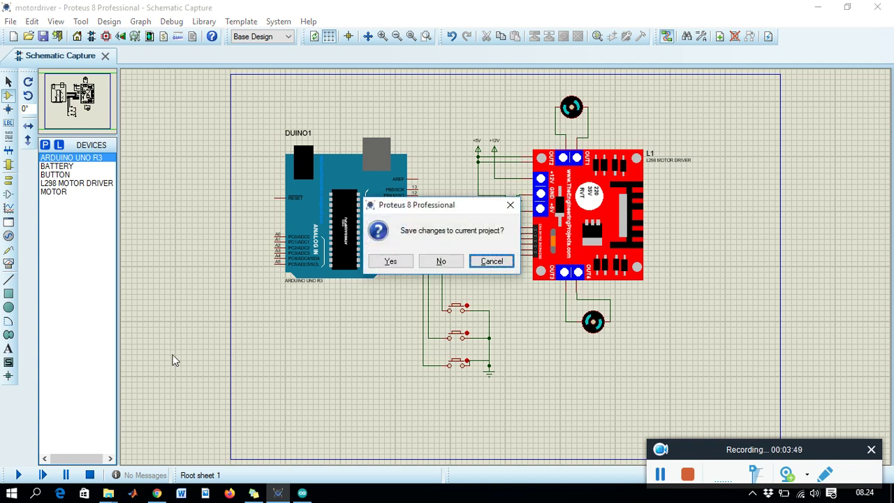
pyautogui.click(384, 260)
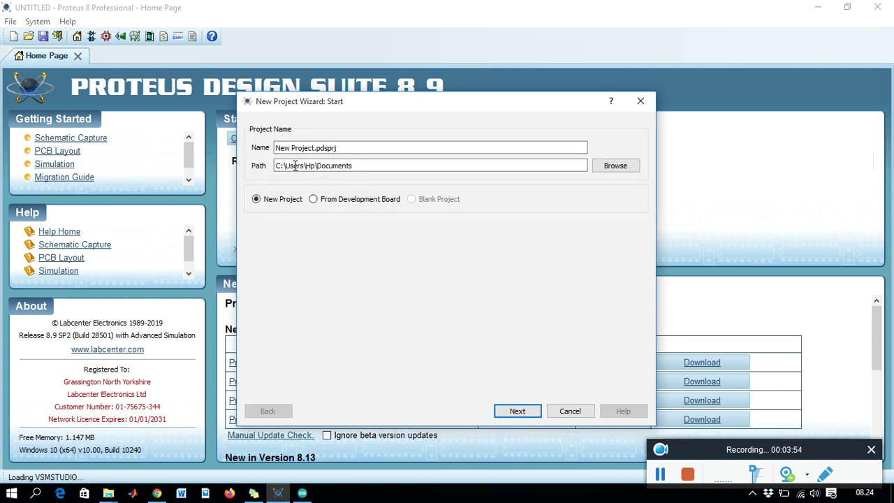
# - Name the new project motordriver2.pdsprj, keeping the Documents path and the New Project option
pyautogui.click(314, 148)
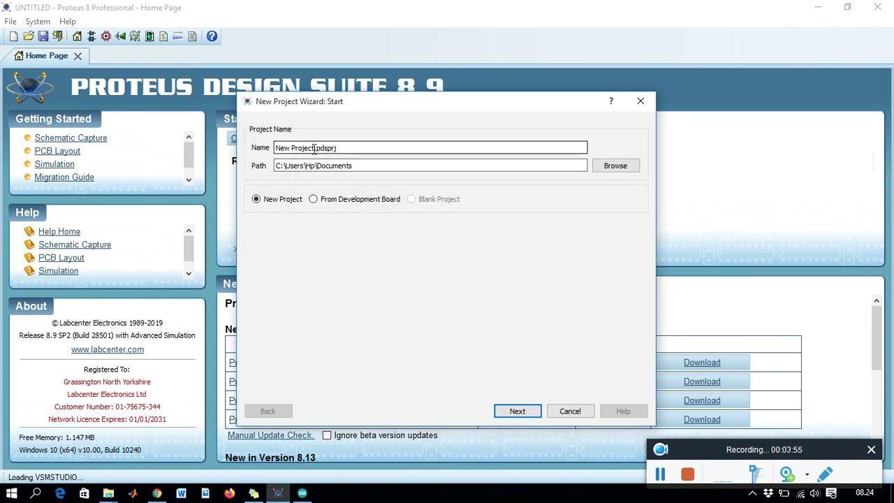
pyautogui.moveTo(315, 148); pyautogui.dragTo(243, 150)
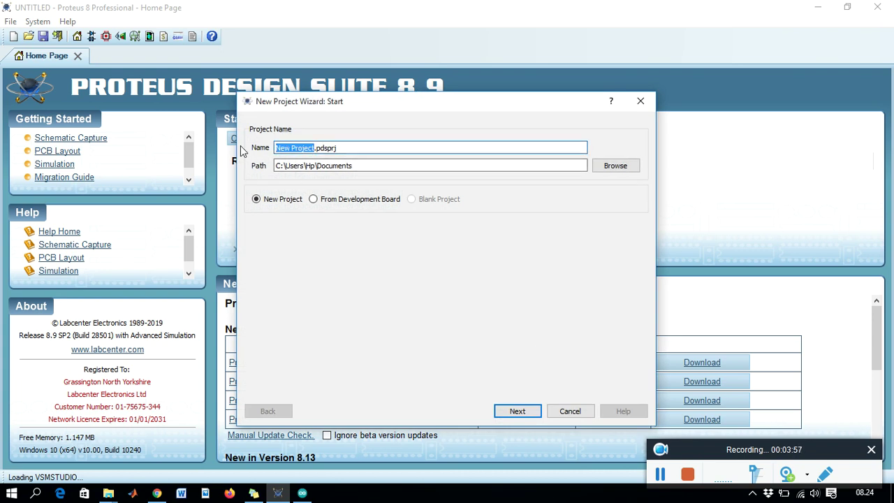
pyautogui.write('motordriver2')
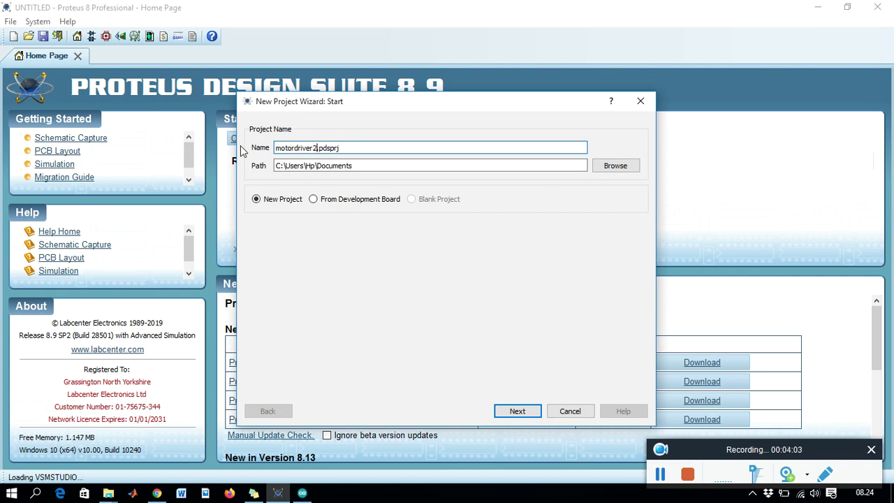
pyautogui.press('Return')
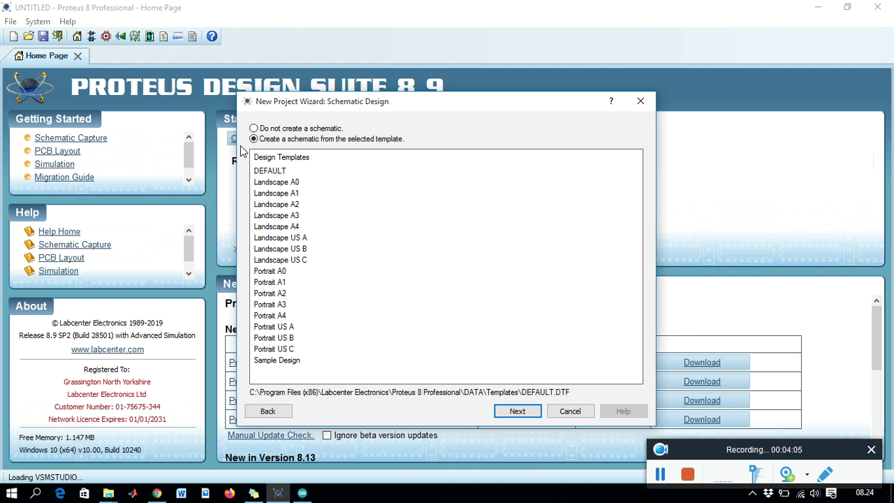
# - Create the project with a schematic from the DEFAULT template and no PCB layout
pyautogui.click(510, 411)
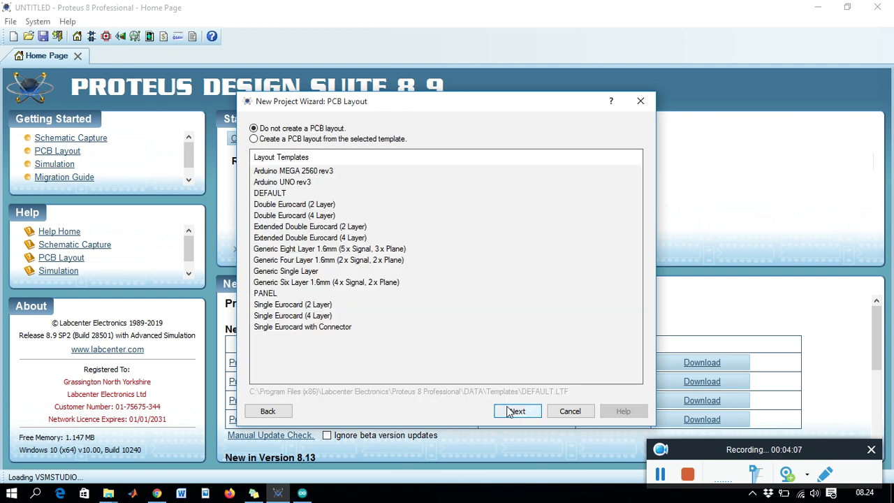
pyautogui.click(510, 411)
pyautogui.click(510, 411)
pyautogui.click(511, 411)
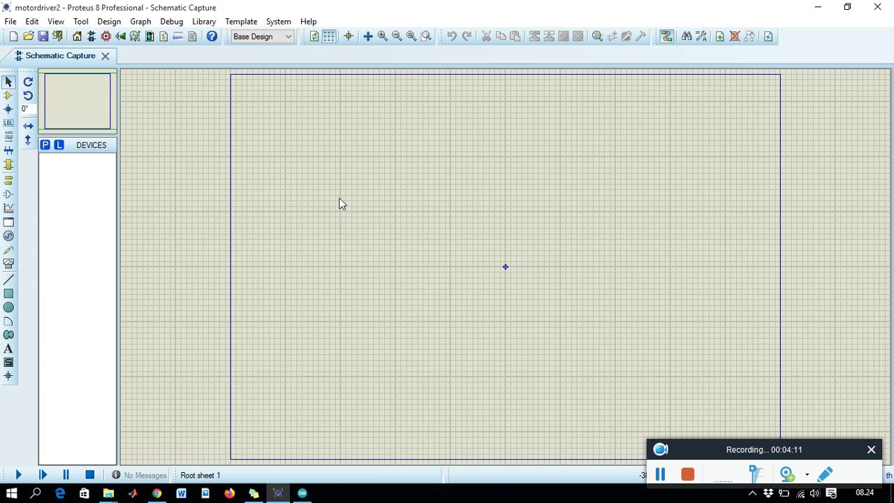
# - Search the device library for arduino and add the ARDUINO UNO R3 to the project's device list
pyautogui.click(49, 144)
pyautogui.write('arduni')
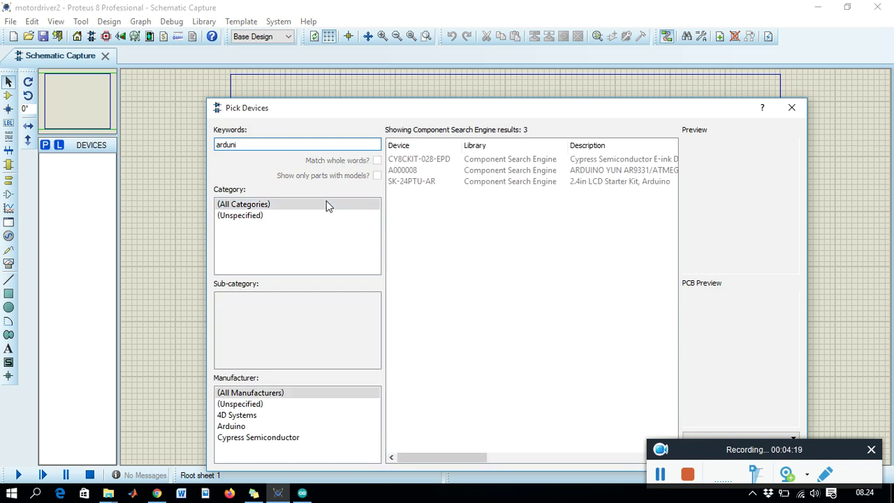
pyautogui.press('BackSpace')
pyautogui.press('BackSpace')
pyautogui.write('ino')
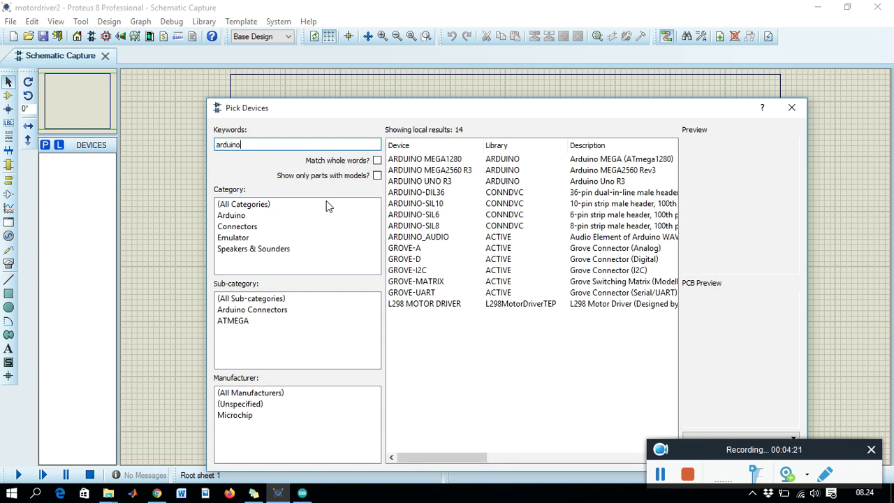
pyautogui.click(470, 183)
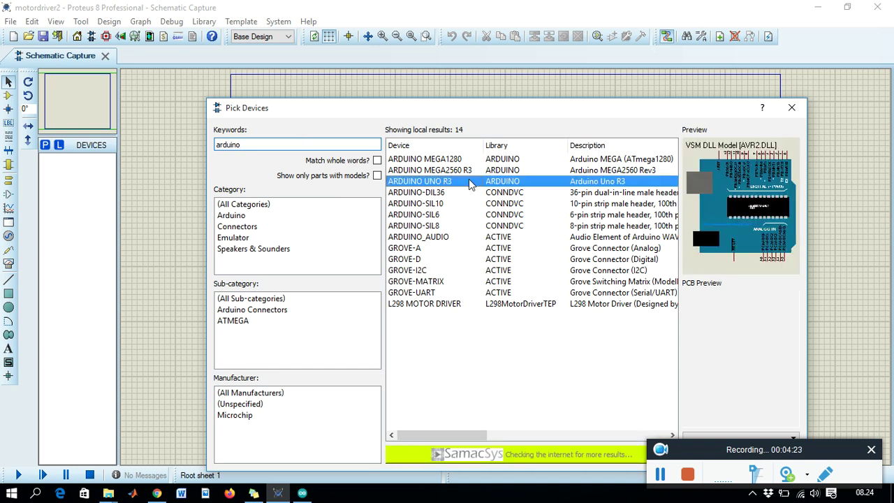
pyautogui.doubleClick(470, 182)
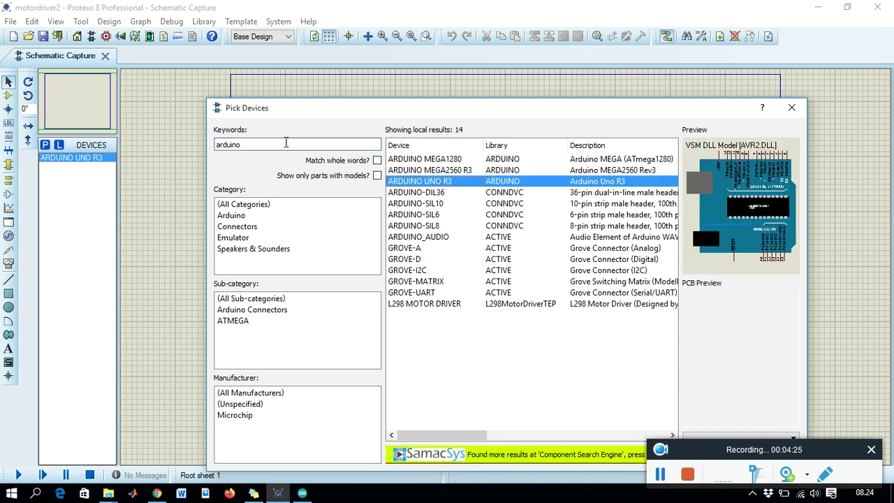
# - Search the device library for motor and add the simple DC MOTOR from the ACTIVE library
pyautogui.doubleClick(285, 140)
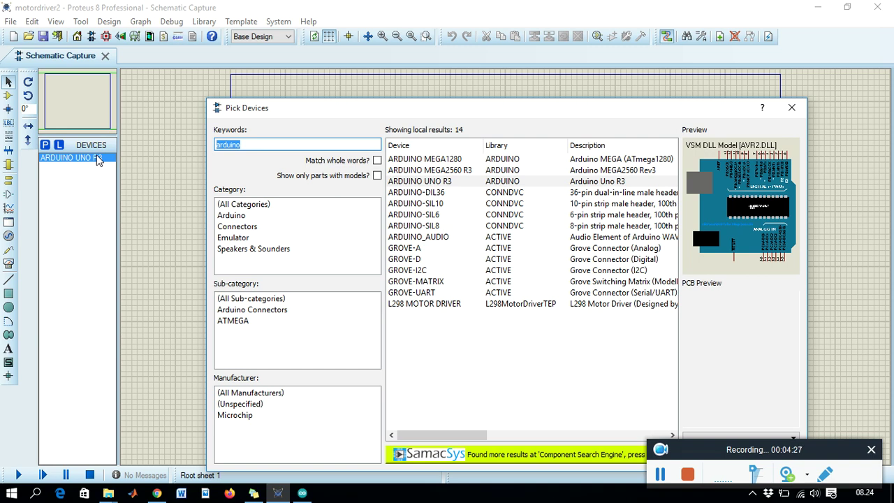
pyautogui.write('motor')
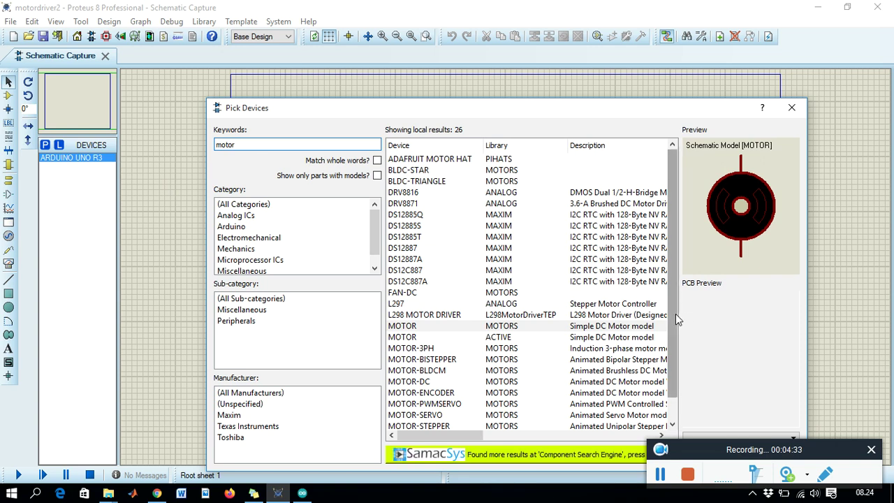
pyautogui.moveTo(676, 319); pyautogui.dragTo(673, 371)
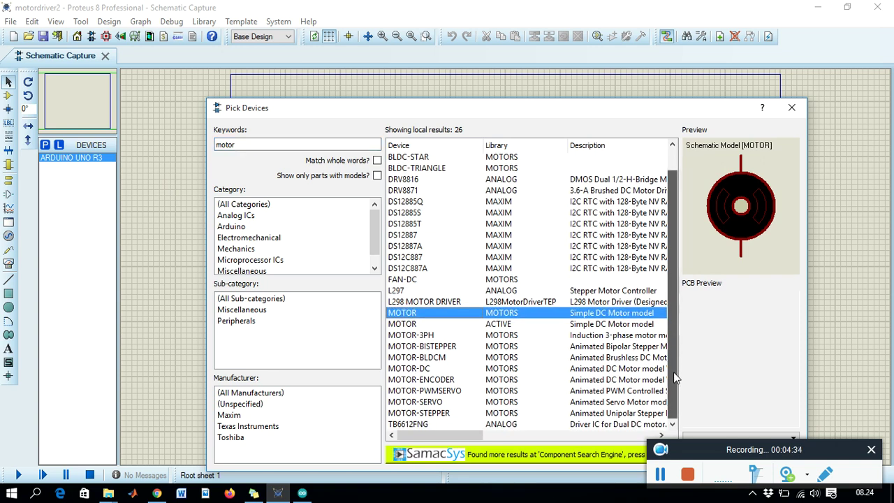
pyautogui.click(489, 325)
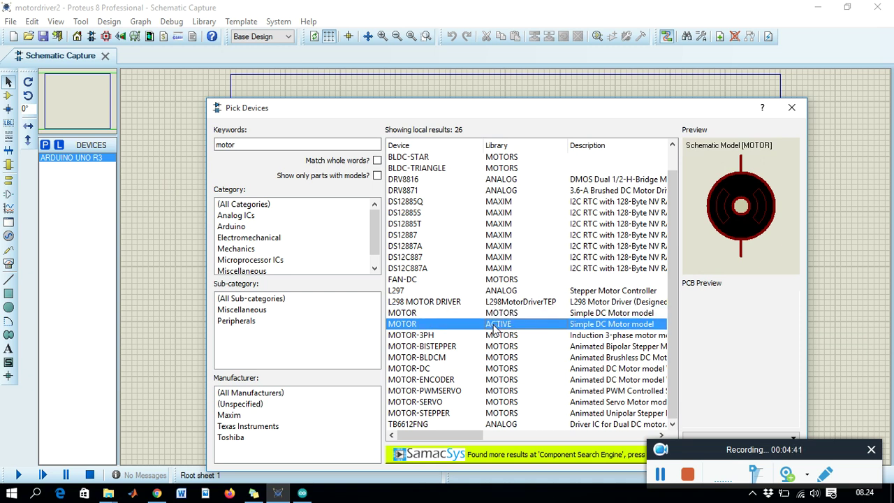
pyautogui.doubleClick(493, 325)
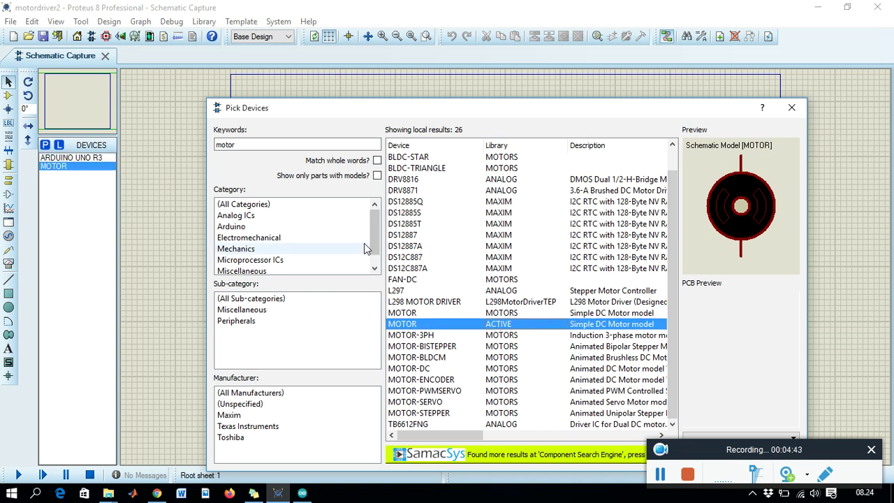
# - Search the device library for L298 and add the L298 MOTOR DRIVER from the L298MotorDriverTEP library
pyautogui.click(255, 144)
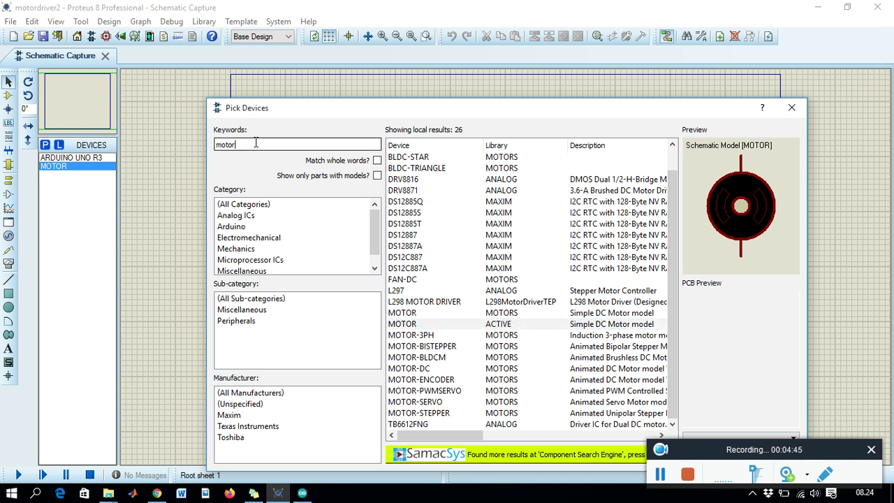
pyautogui.press('BackSpace')
pyautogui.press('BackSpace')
pyautogui.press('BackSpace')
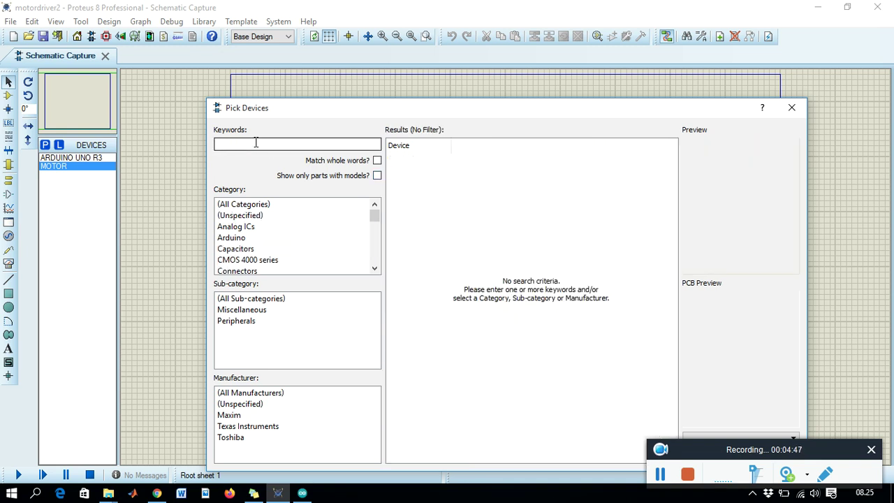
pyautogui.write('L298n')
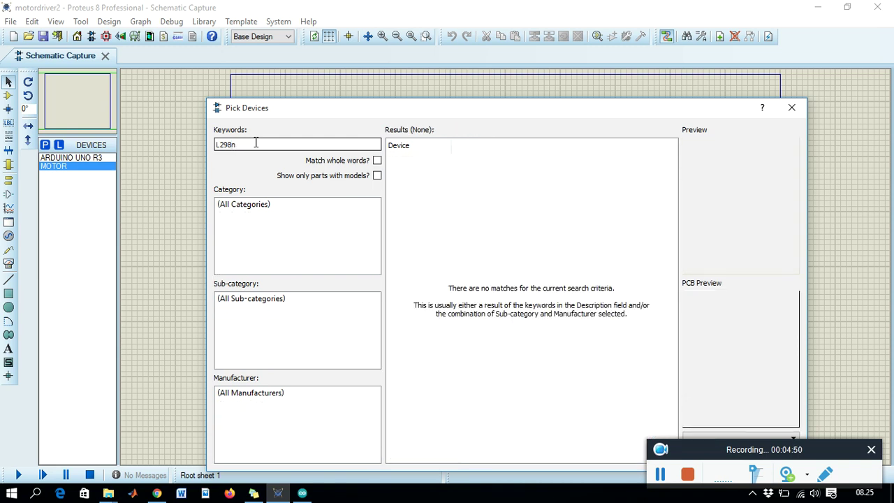
pyautogui.press('BackSpace')
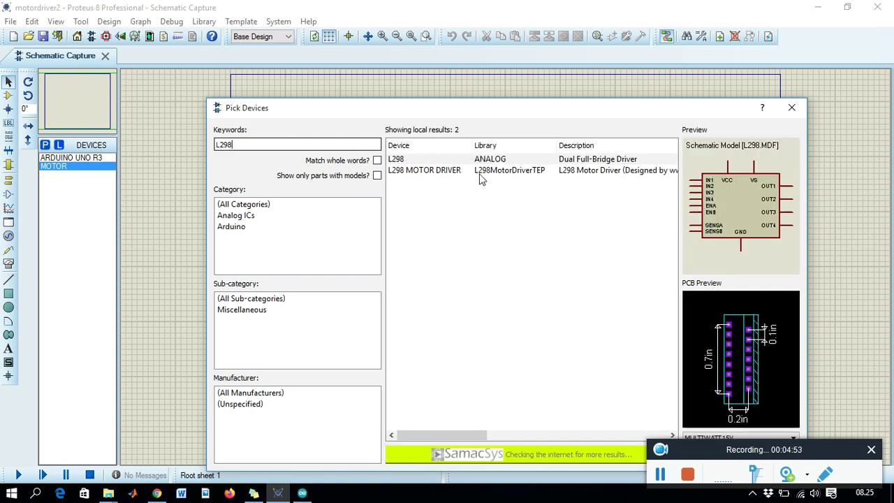
pyautogui.click(482, 176)
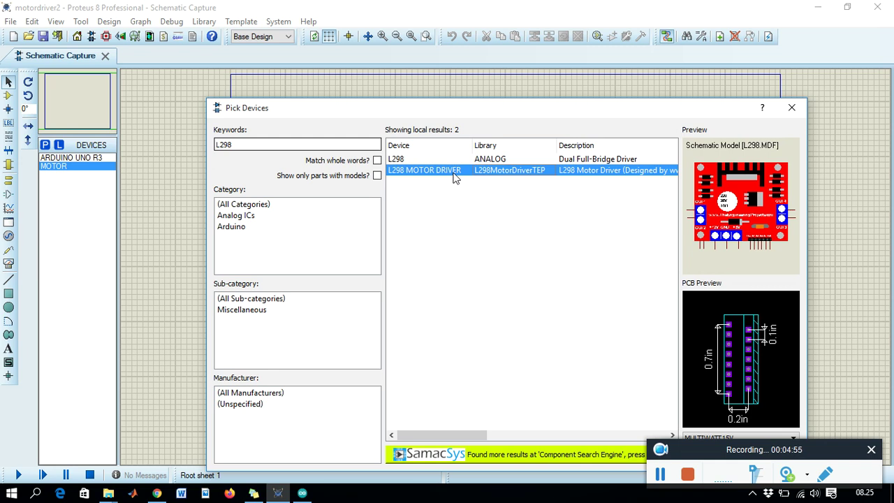
pyautogui.doubleClick(453, 176)
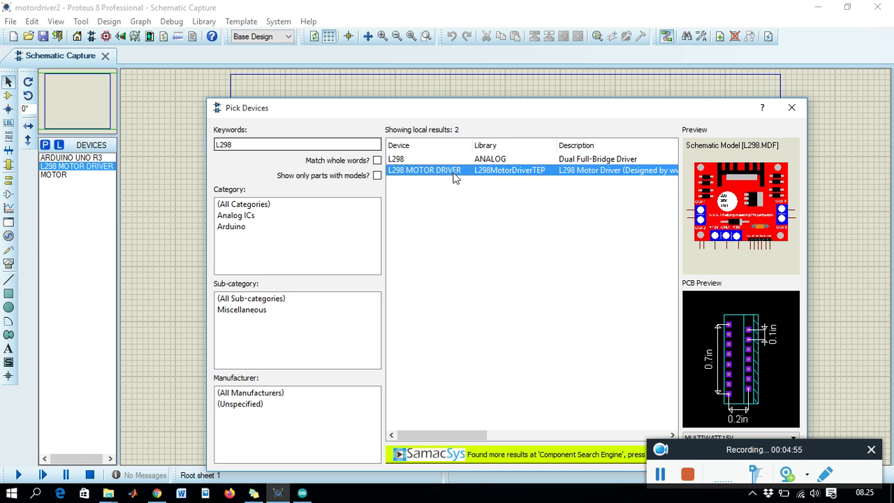
# - Search the device library for button, add the SPST push BUTTON from the ACTIVE library, and close the device picker
pyautogui.click(291, 148)
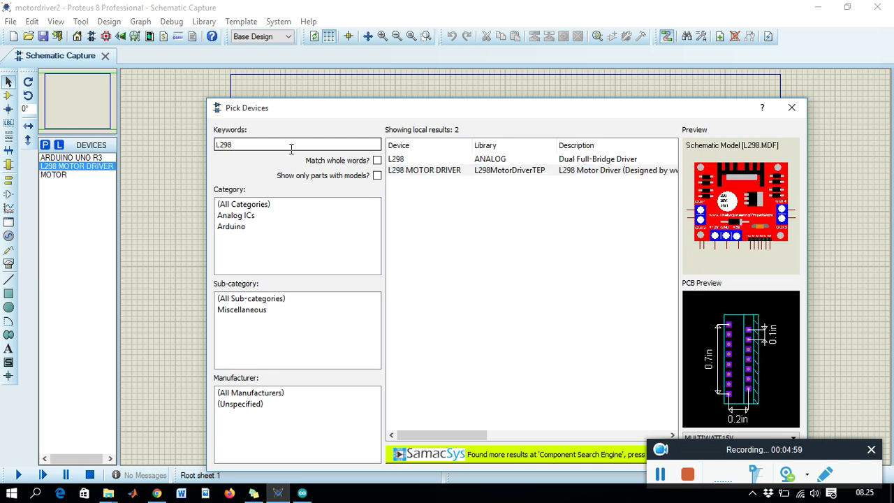
pyautogui.press('BackSpace')
pyautogui.press('BackSpace')
pyautogui.press('BackSpace')
pyautogui.press('BackSpace')
pyautogui.write('bu')
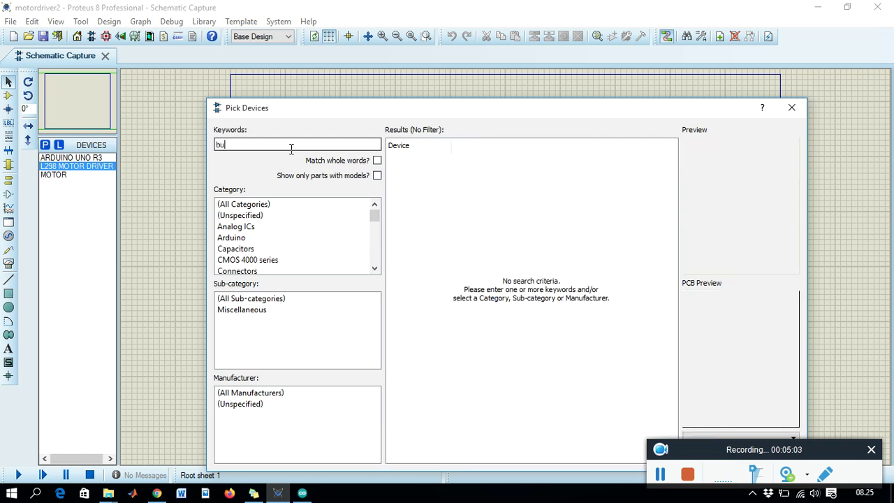
pyautogui.write('tton')
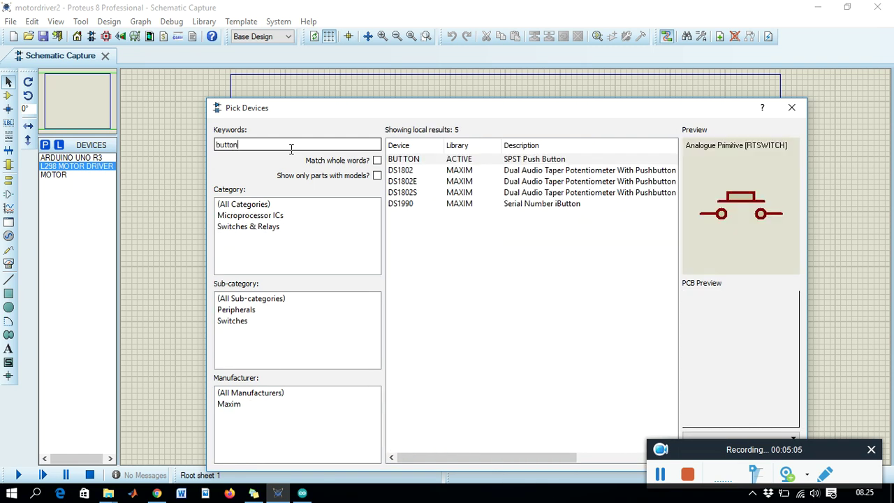
pyautogui.doubleClick(459, 162)
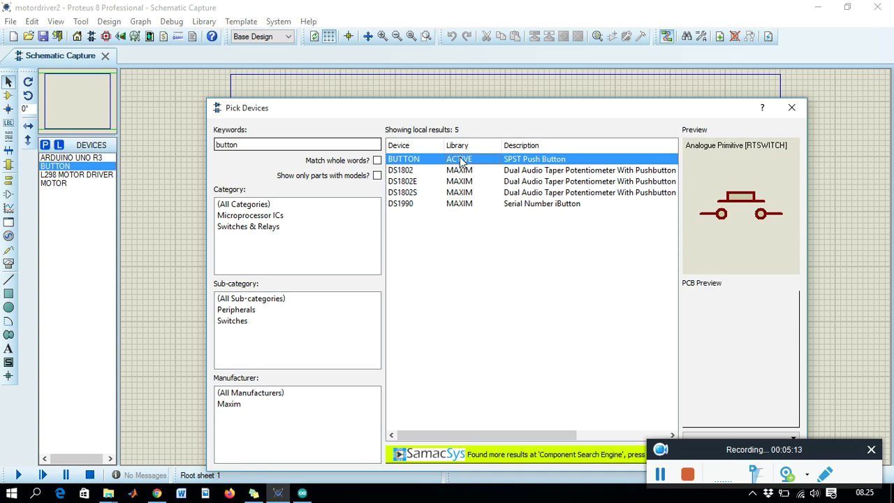
pyautogui.click(791, 107)
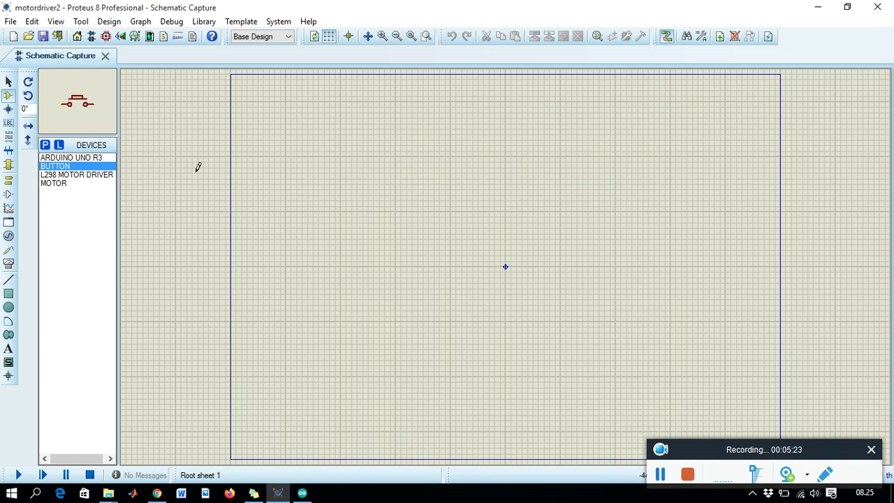
# - Place the ARDUINO UNO R3 in the left half of the sheet and rotate it clockwise
pyautogui.click(87, 158)
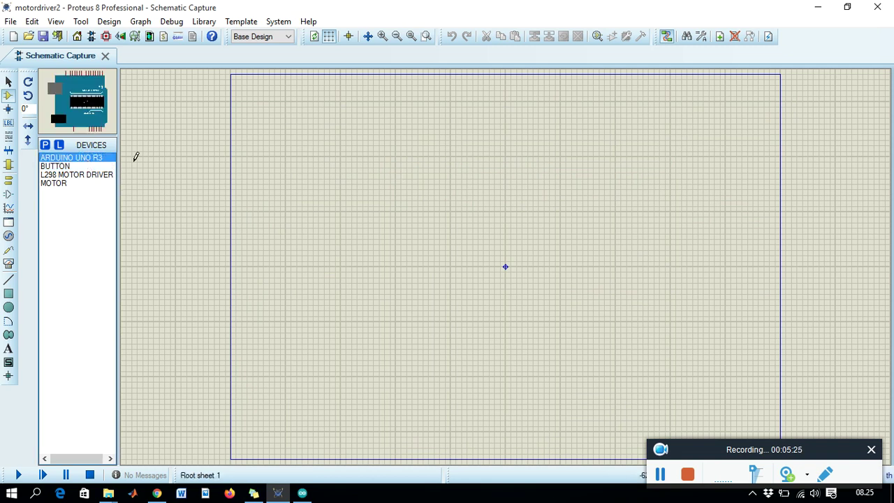
pyautogui.click(340, 200)
pyautogui.click(352, 257)
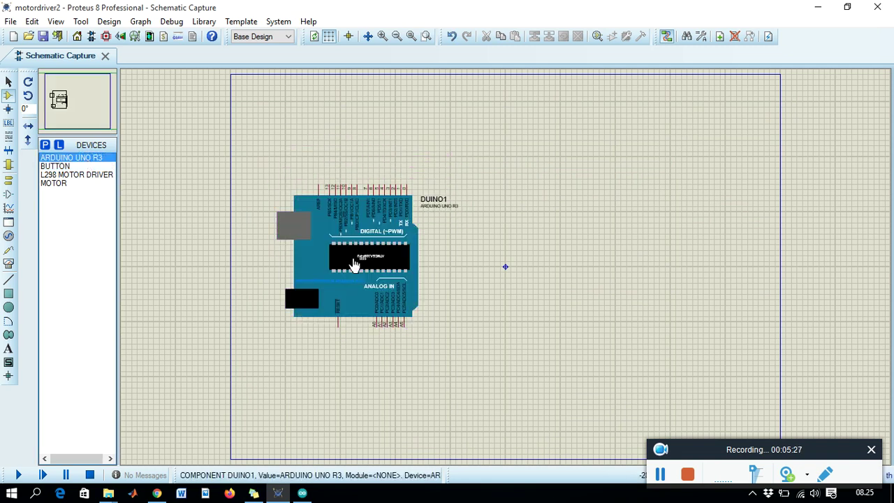
pyautogui.rightClick(369, 241)
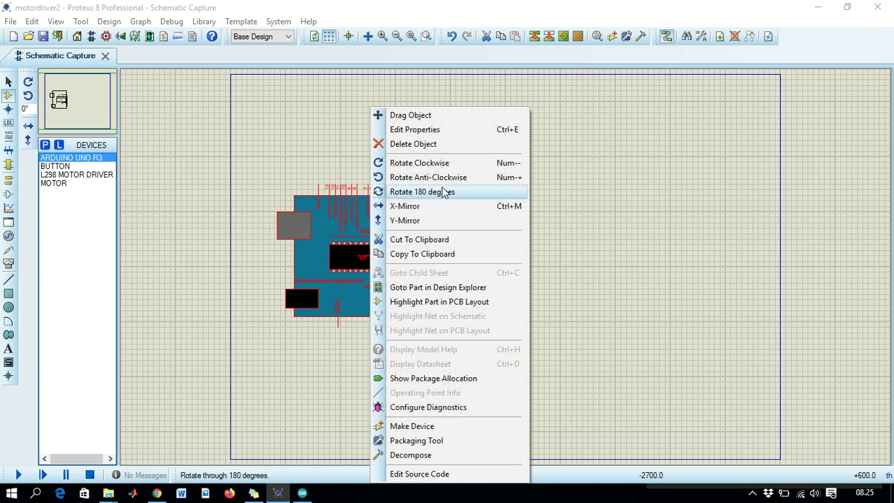
pyautogui.click(458, 163)
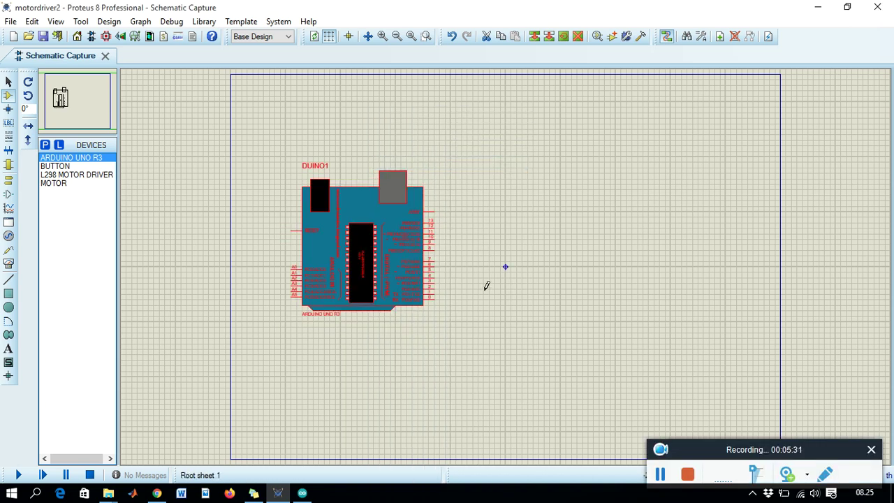
# - Place the L298 MOTOR DRIVER on the sheet and position it to the right of the Arduino board
pyautogui.click(63, 175)
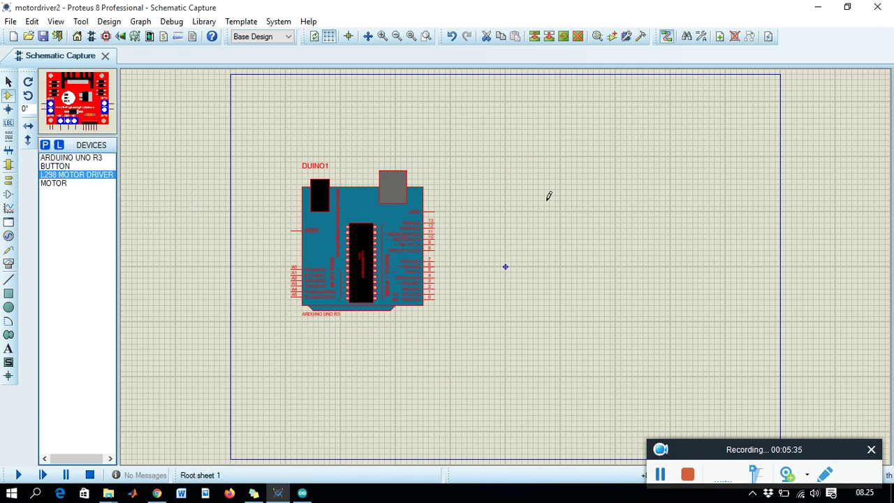
pyautogui.click(564, 173)
pyautogui.click(562, 172)
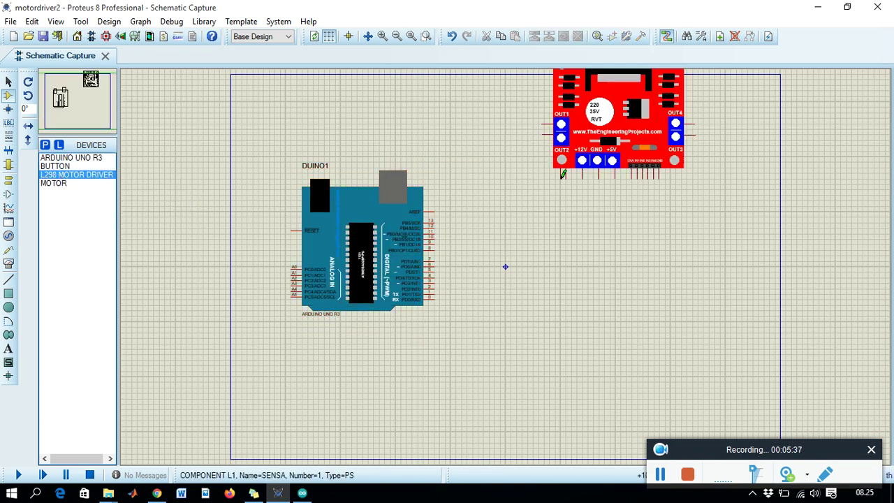
pyautogui.moveTo(592, 150); pyautogui.dragTo(553, 260)
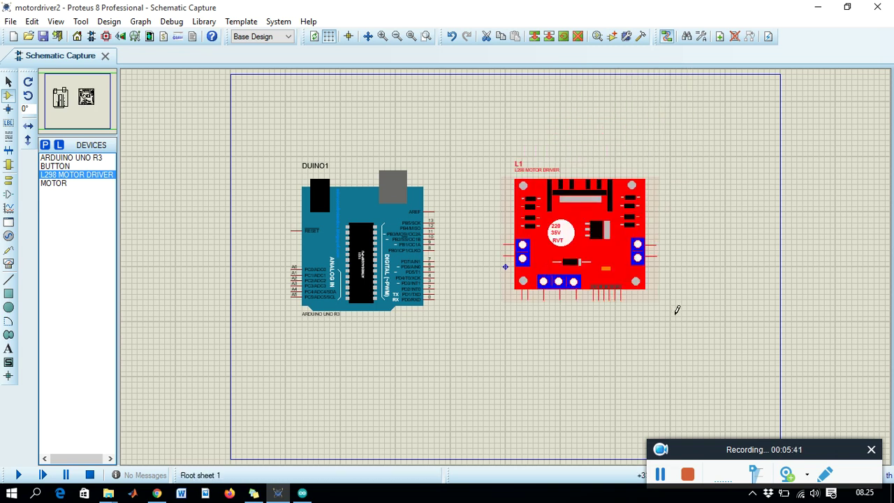
# - Rotate the L298 motor driver clockwise and move it up to the right of the Arduino, with its input pins facing the board
pyautogui.doubleClick(589, 247)
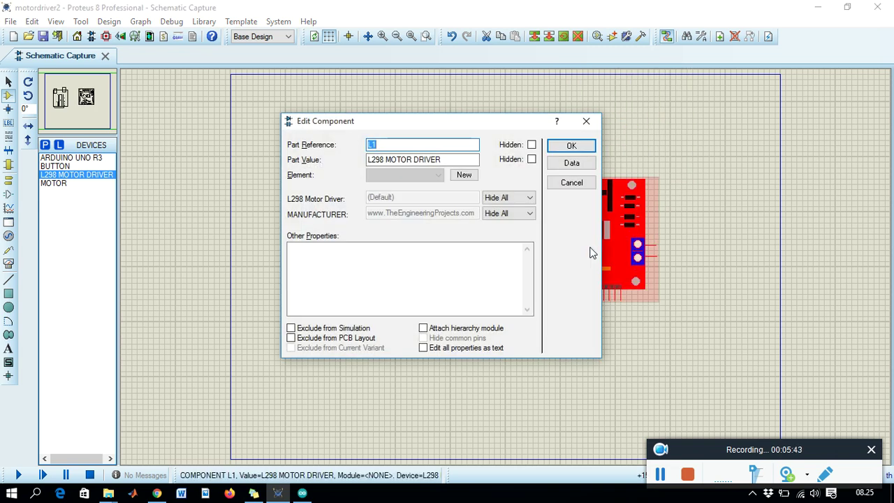
pyautogui.click(586, 121)
pyautogui.rightClick(621, 218)
pyautogui.click(670, 180)
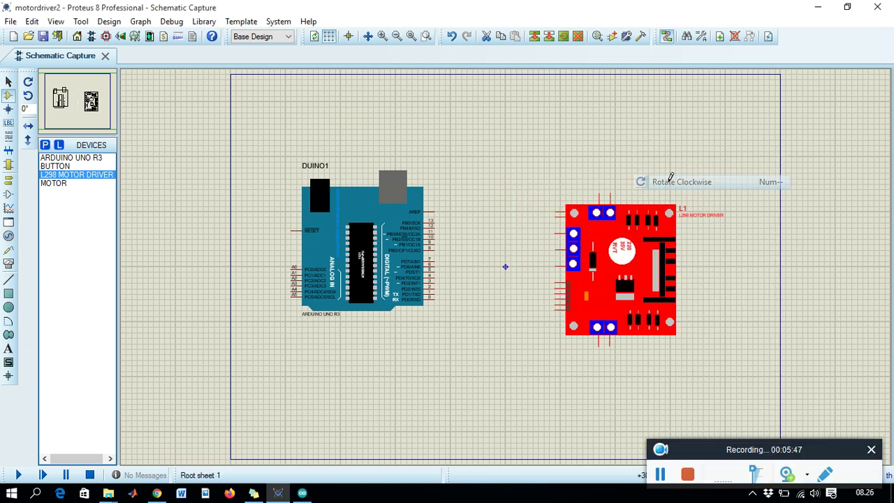
pyautogui.moveTo(608, 264); pyautogui.dragTo(559, 193)
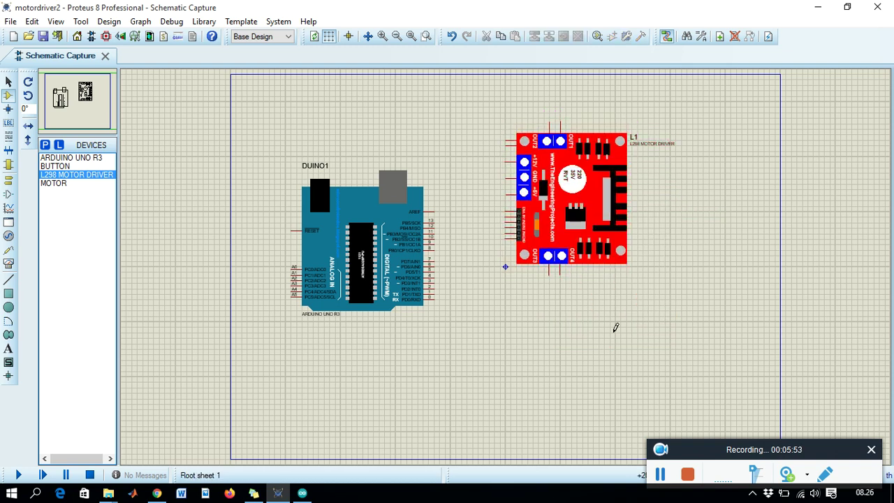
# - Place a MOTOR just below the motor driver's OUT3 and OUT4 terminals and rotate it so its pins lie horizontally
pyautogui.click(59, 185)
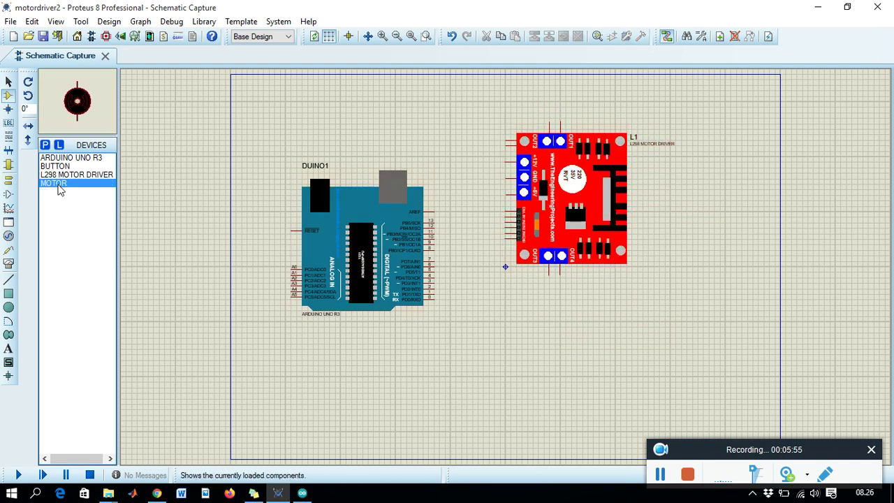
pyautogui.click(566, 295)
pyautogui.click(565, 300)
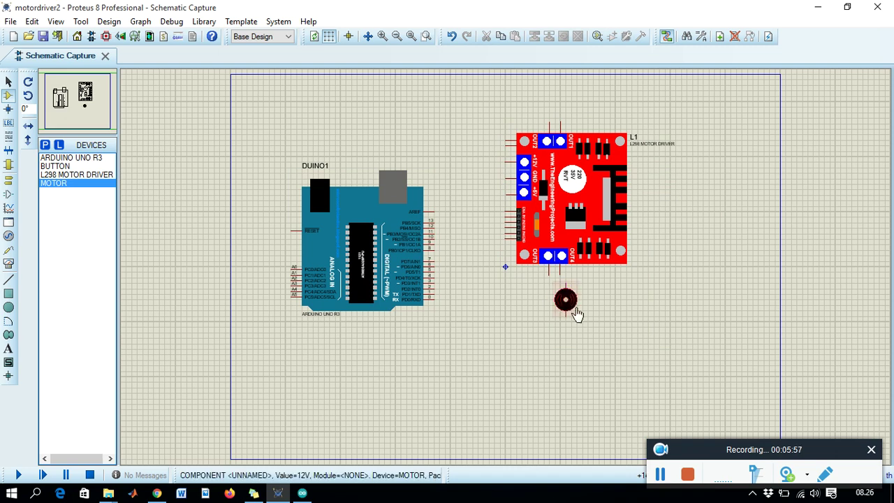
pyautogui.rightClick(590, 175)
pyautogui.click(621, 181)
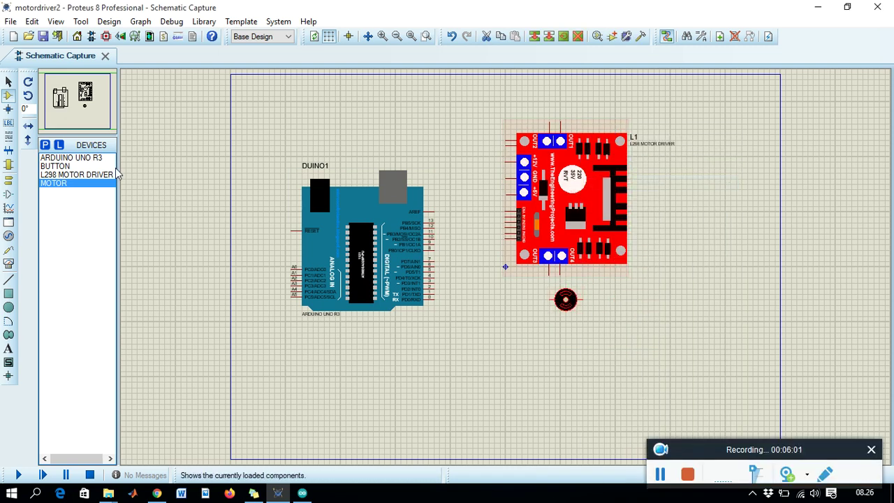
# - Place a second MOTOR just above the driver's OUT1 and OUT2 terminals and rotate it clockwise
pyautogui.click(555, 101)
pyautogui.rightClick(566, 97)
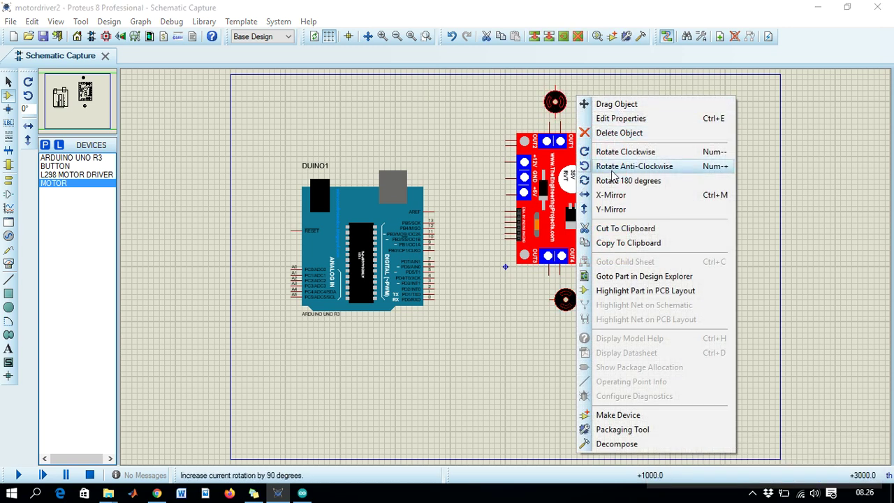
pyautogui.click(614, 151)
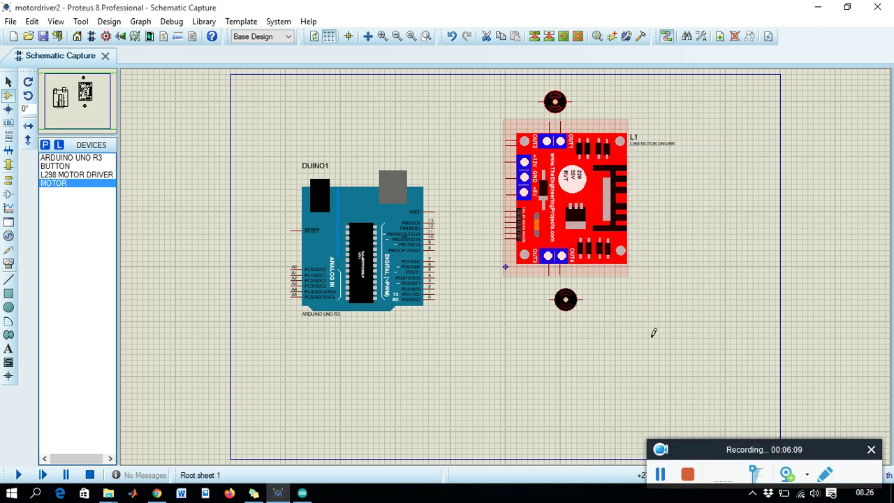
# - Place three BUTTON components in a vertical column below and between the Arduino and the motor driver
pyautogui.click(55, 167)
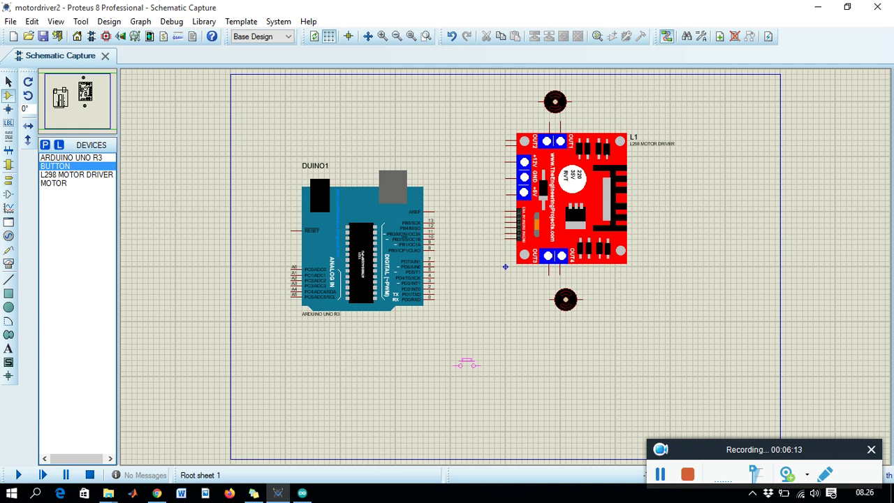
pyautogui.click(479, 352)
pyautogui.click(478, 379)
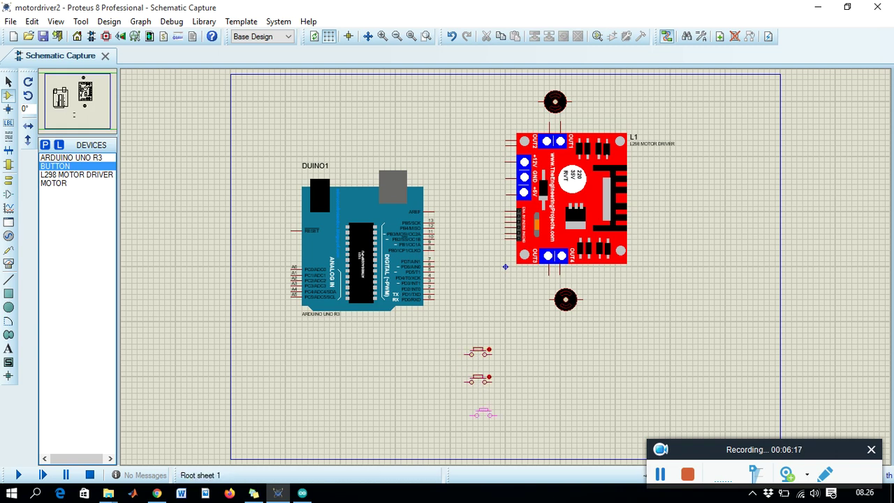
pyautogui.click(479, 406)
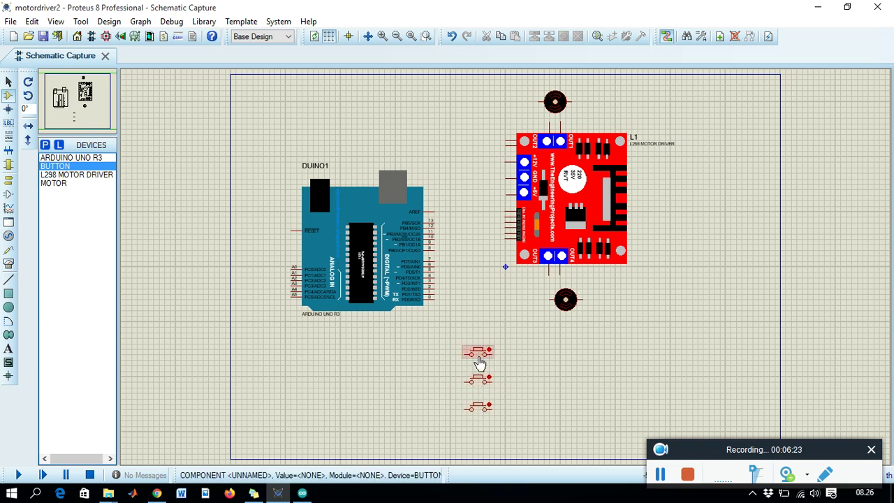
pyautogui.click(479, 362)
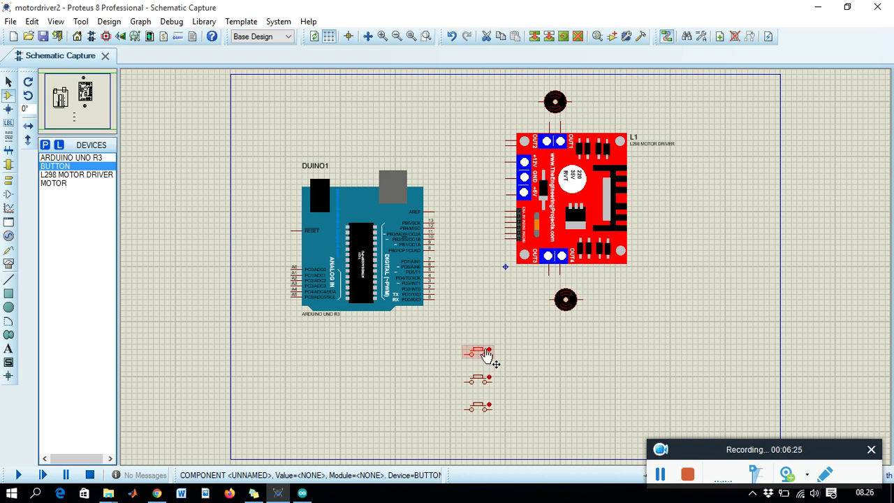
pyautogui.click(484, 358)
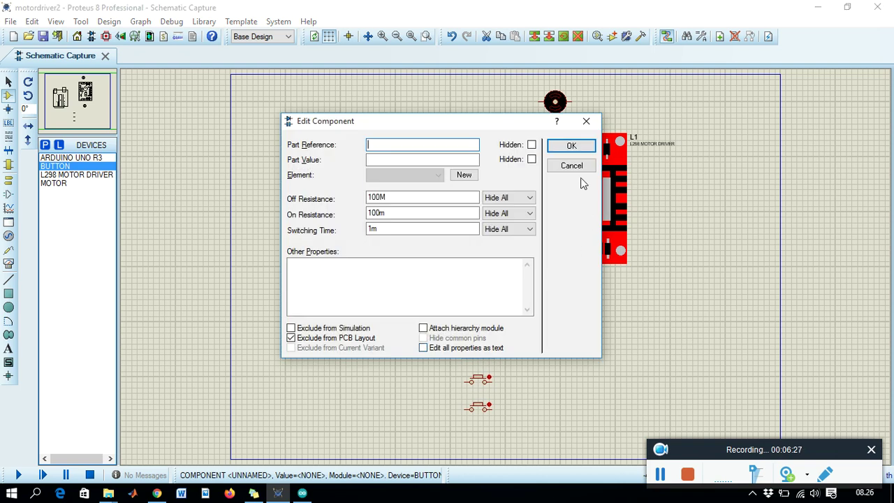
pyautogui.click(587, 122)
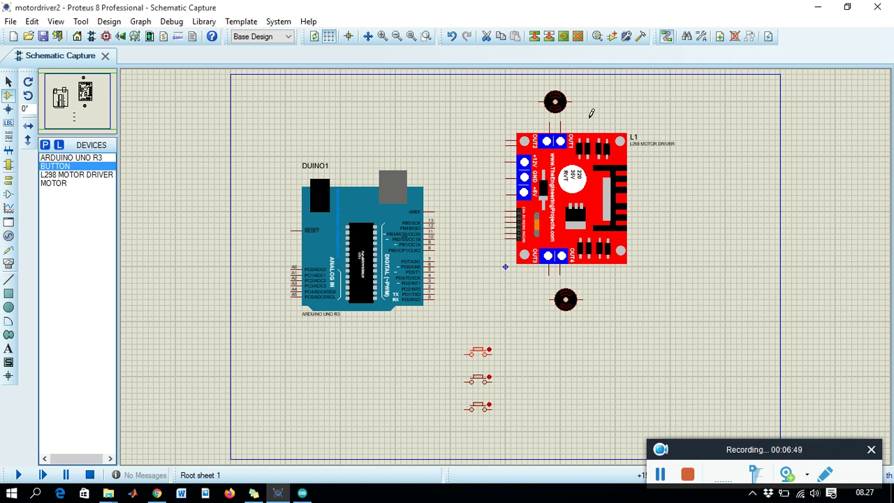
pyautogui.doubleClick(478, 354)
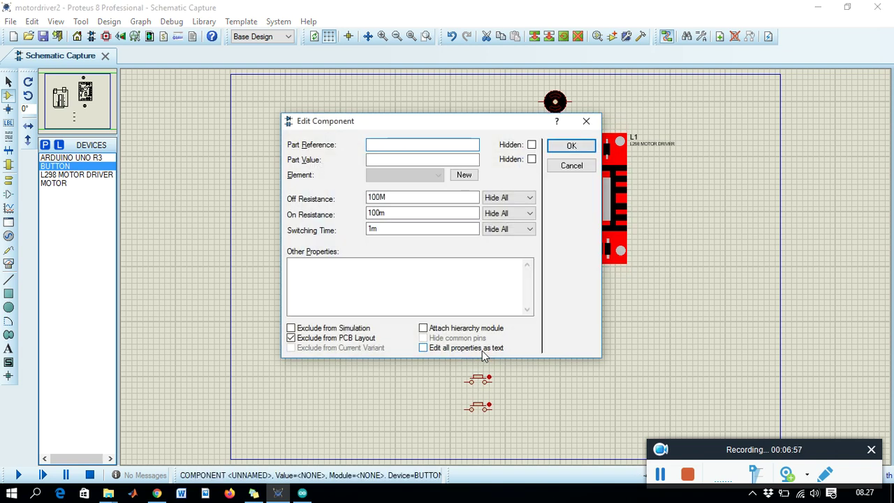
pyautogui.click(586, 122)
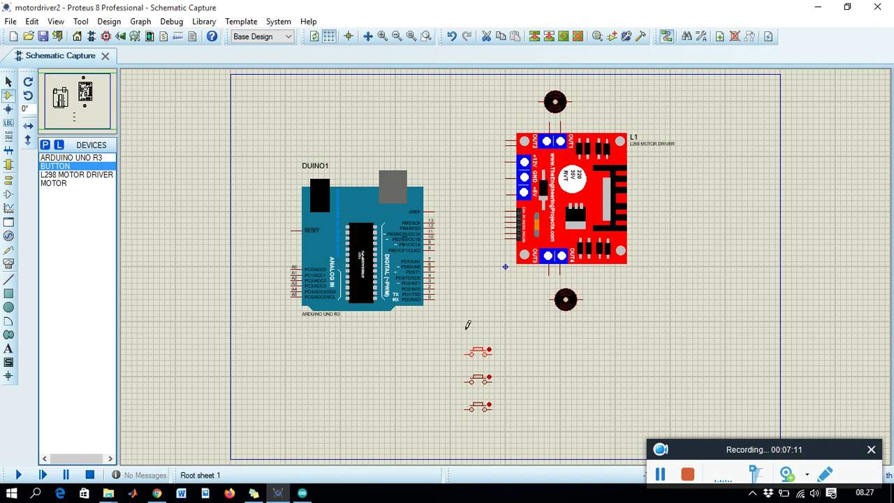
# - Open the presentation "pertemuan 4 driver motor DC" from E:\bahan ajar s1\interfacing in PowerPoint and show slide 9 with the Proteus schematic
pyautogui.click(111, 493)
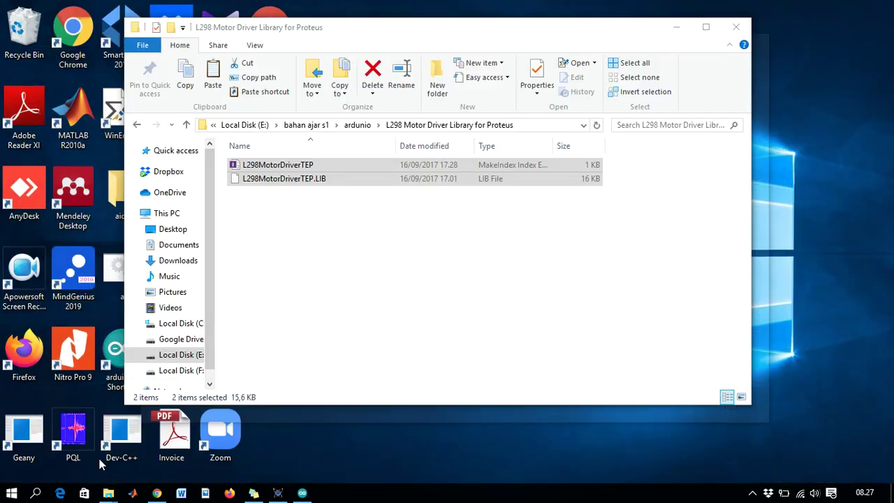
pyautogui.click(104, 467)
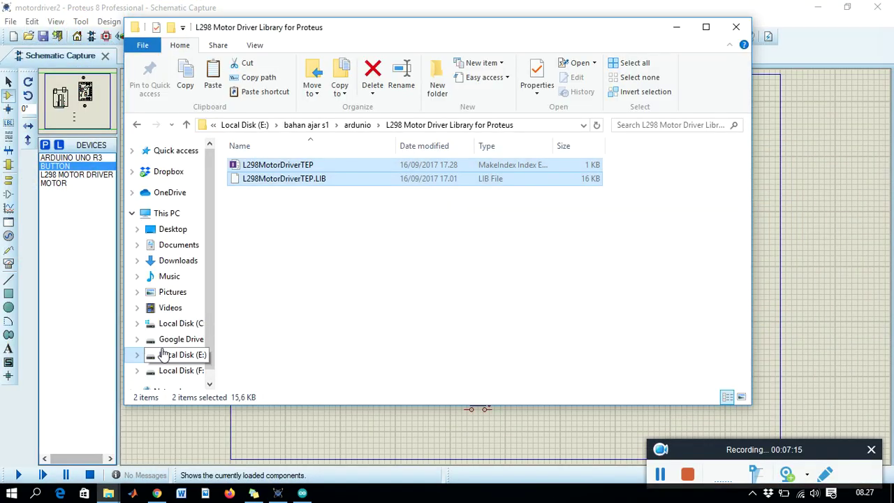
pyautogui.click(173, 354)
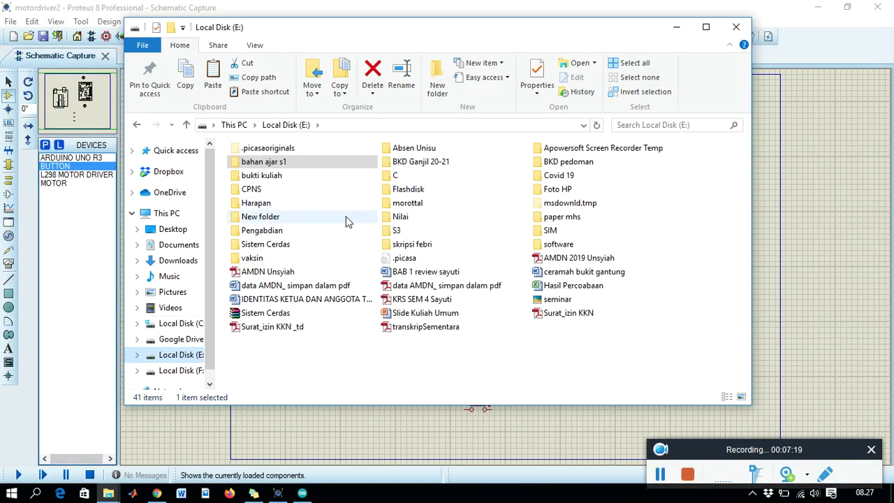
pyautogui.doubleClick(282, 167)
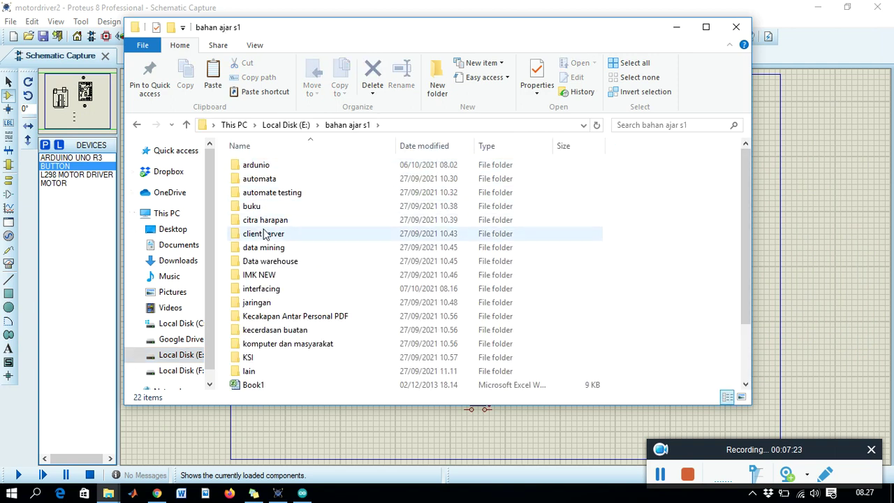
pyautogui.doubleClick(263, 290)
pyautogui.click(297, 166)
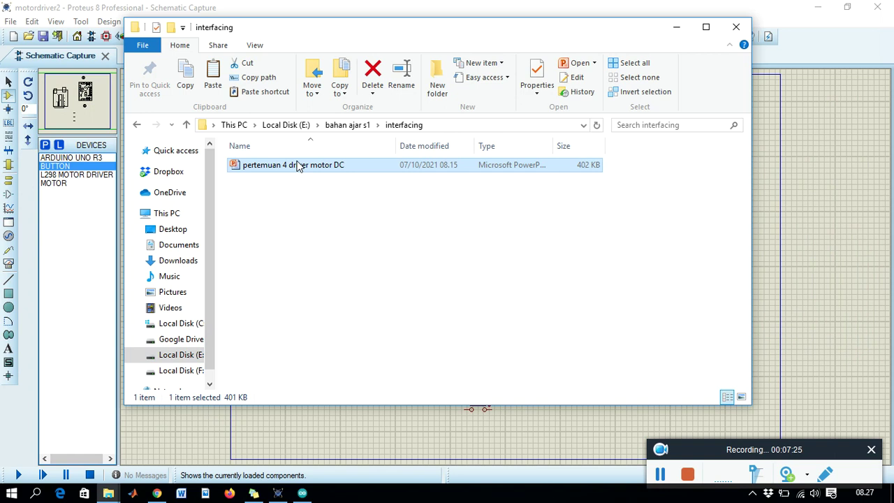
pyautogui.doubleClick(297, 165)
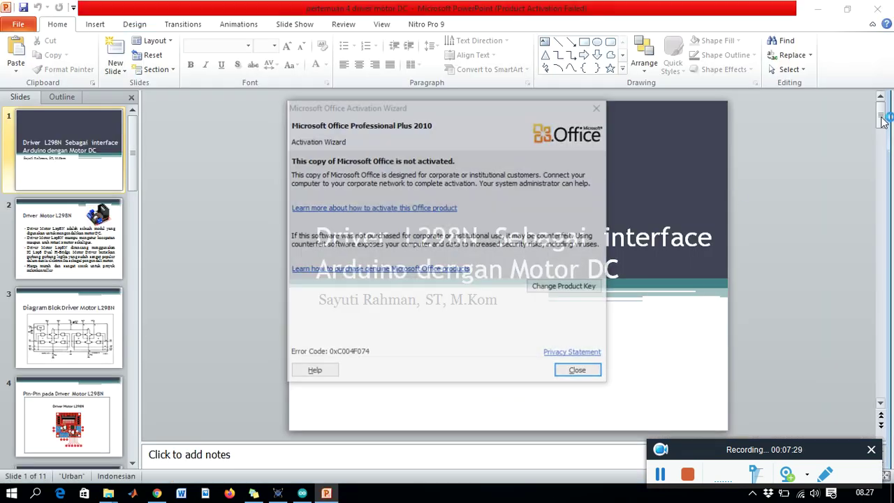
pyautogui.click(598, 110)
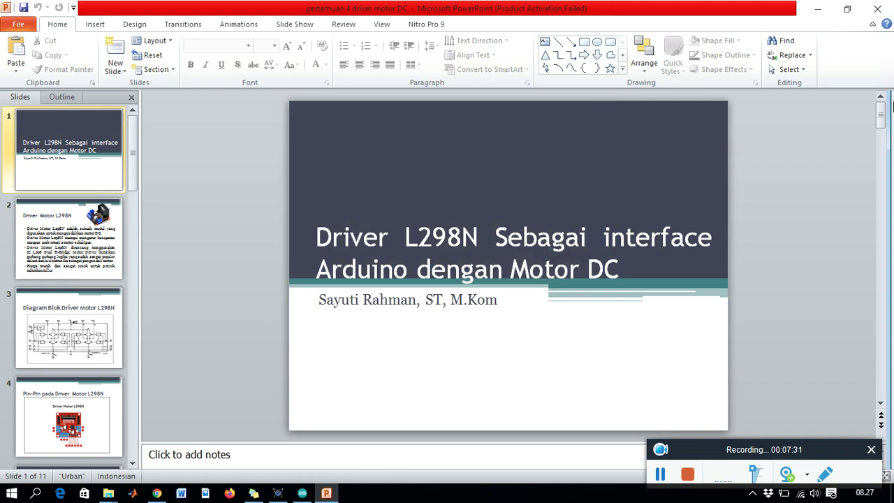
pyautogui.moveTo(879, 115); pyautogui.dragTo(891, 431)
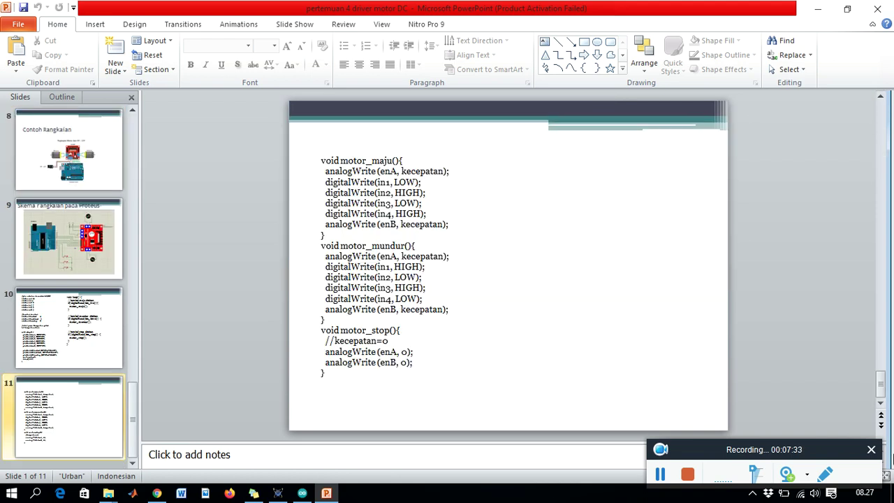
pyautogui.click(76, 239)
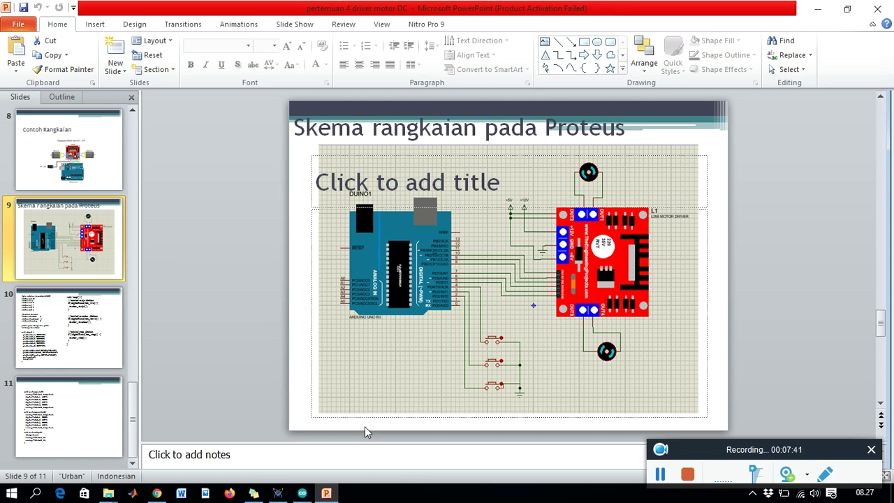
# - Return to Proteus and wire Arduino pin 2 to the bottom button, pin 3 to the middle button and pin 4 to the top button
pyautogui.hotkey('alt', 'Tab')
pyautogui.hotkey('alt', 'Tab')
pyautogui.press('Tab')
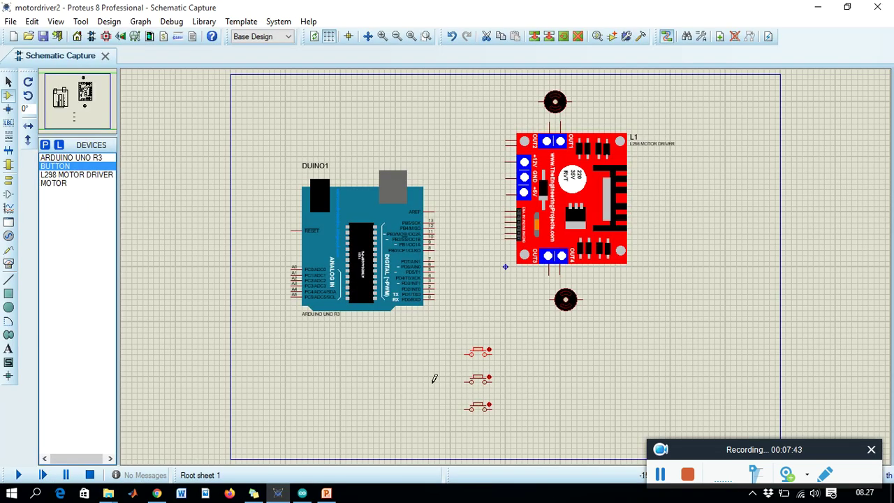
pyautogui.click(434, 285)
pyautogui.click(467, 409)
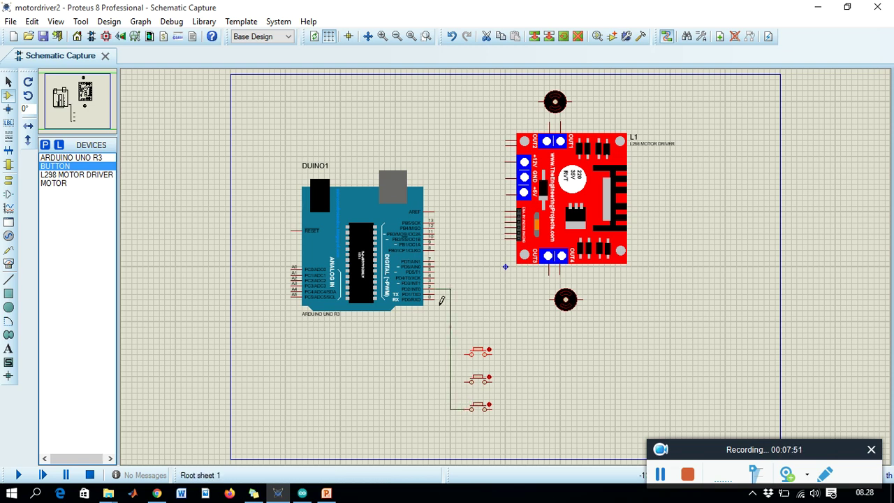
pyautogui.click(434, 278)
pyautogui.click(467, 379)
pyautogui.click(435, 277)
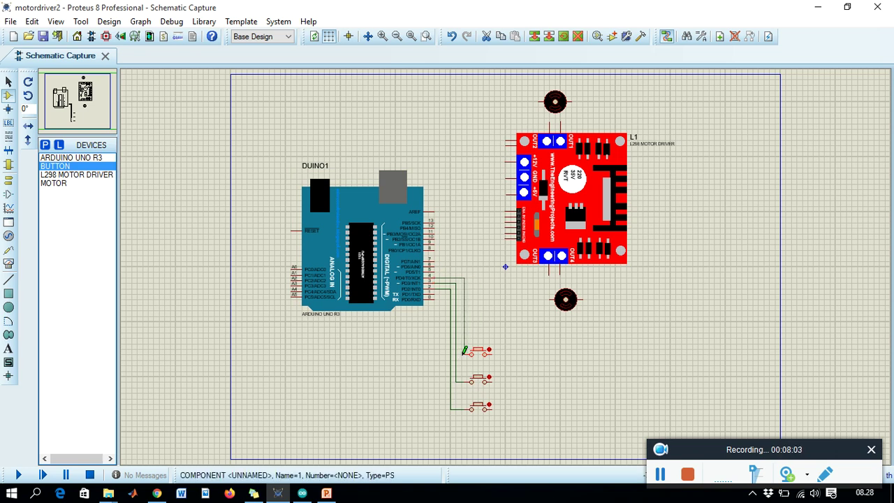
pyautogui.click(467, 351)
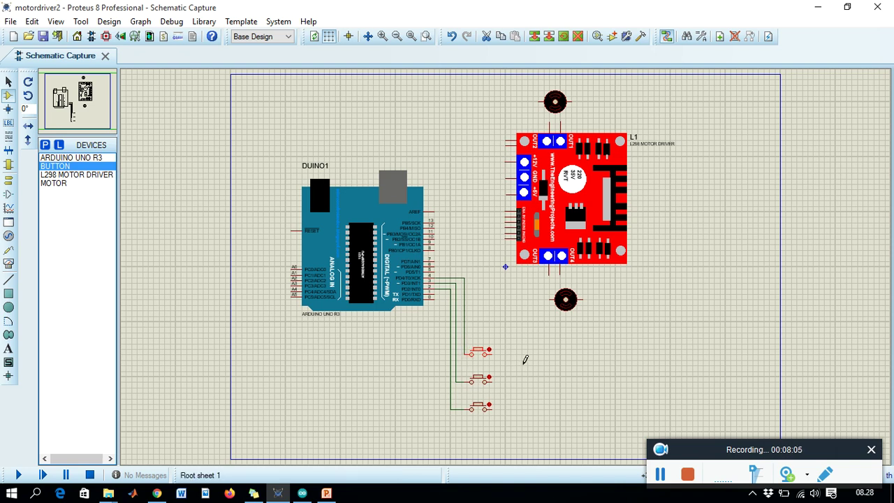
# - Place a GROUND terminal just below and to the right of the bottom button
pyautogui.click(9, 181)
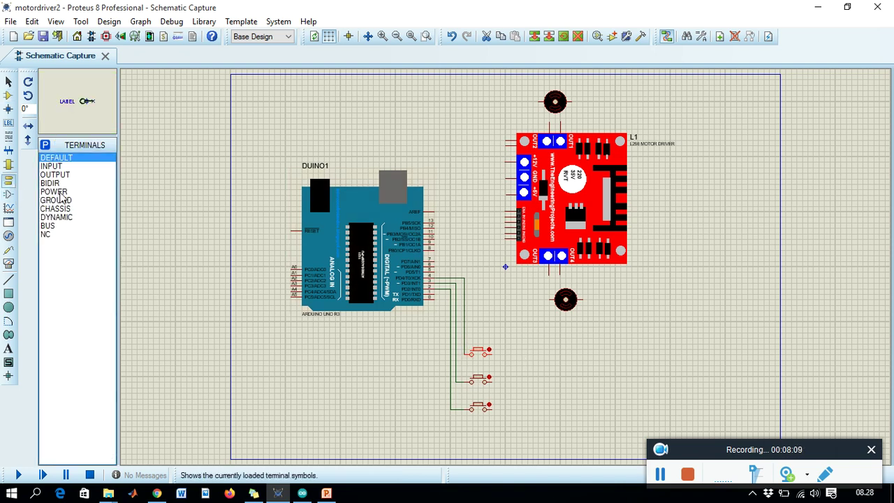
pyautogui.click(61, 200)
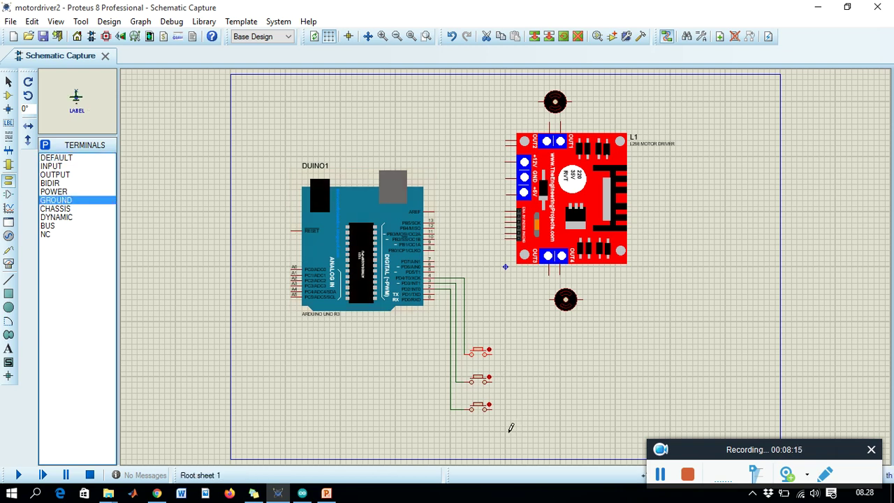
pyautogui.click(508, 431)
pyautogui.click(505, 430)
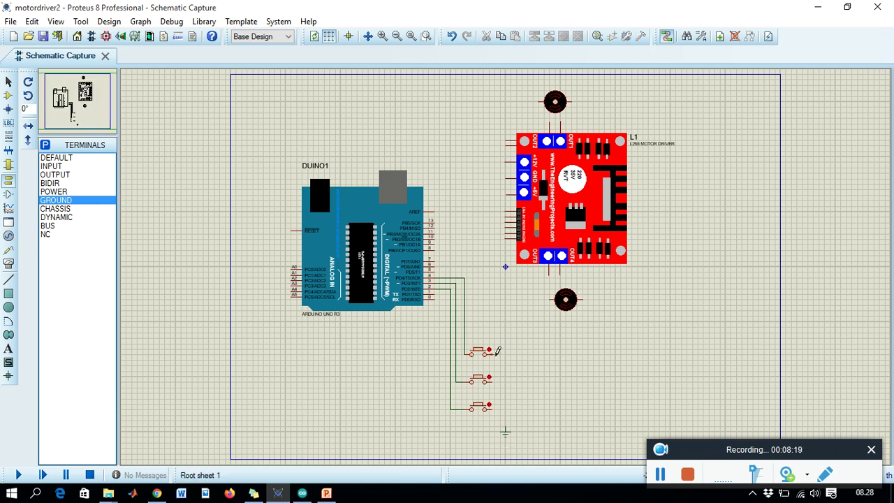
# - Wire the free right-hand ends of all three buttons to the ground terminal through one common vertical line
pyautogui.click(505, 358)
pyautogui.click(505, 432)
pyautogui.click(493, 408)
pyautogui.click(505, 408)
pyautogui.click(493, 381)
pyautogui.click(505, 381)
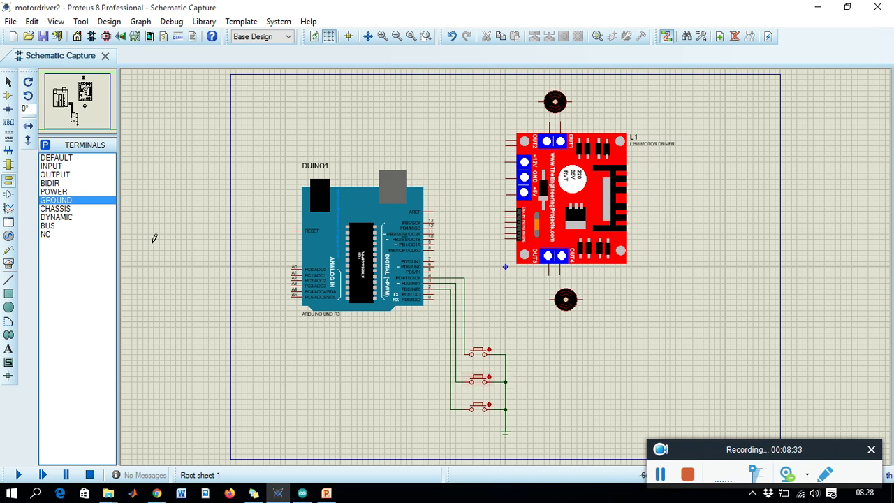
# - Place two POWER terminals side by side above the gap between the Arduino and the motor driver
pyautogui.click(57, 192)
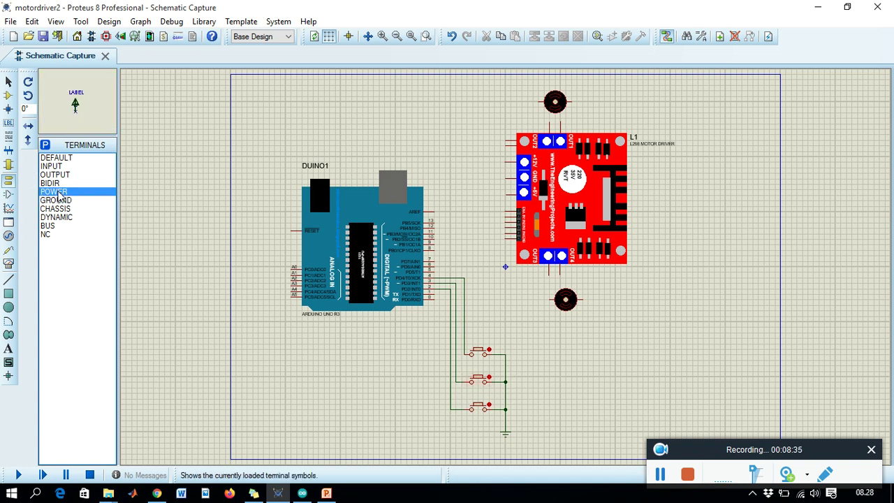
pyautogui.click(482, 129)
pyautogui.click(466, 129)
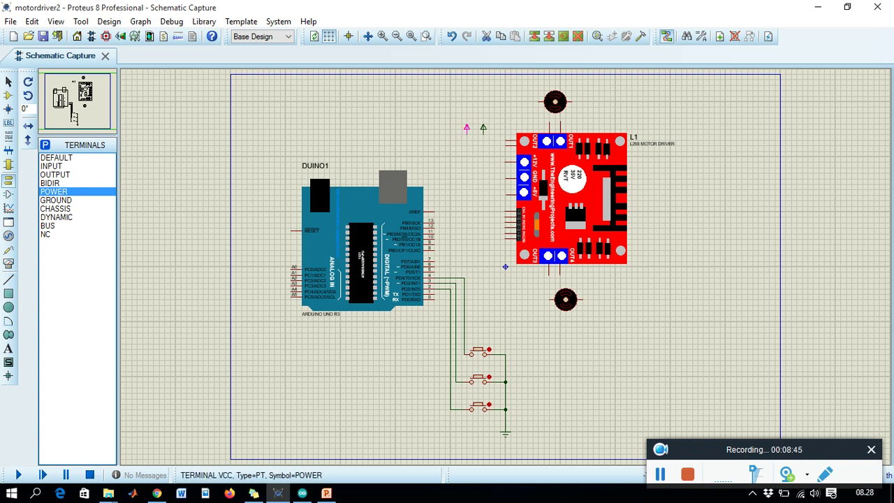
# - Label the left power terminal +5V and the right one +12V
pyautogui.doubleClick(470, 133)
pyautogui.write('+5V')
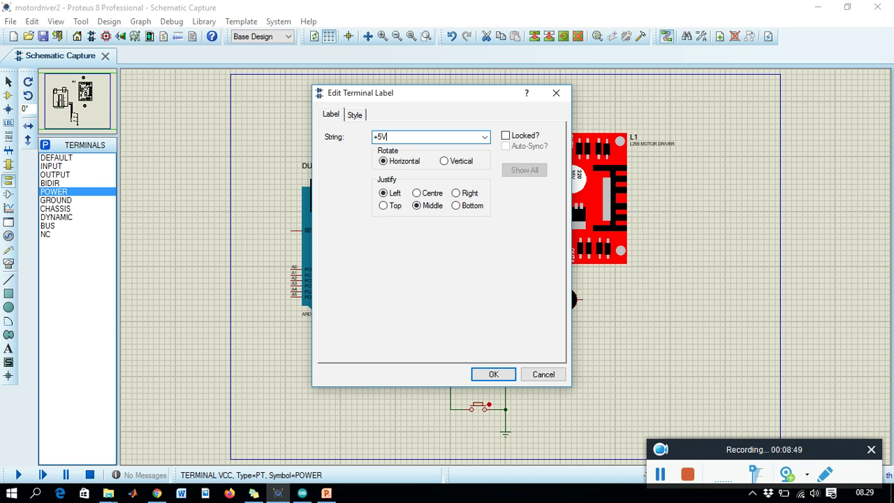
pyautogui.press('Return')
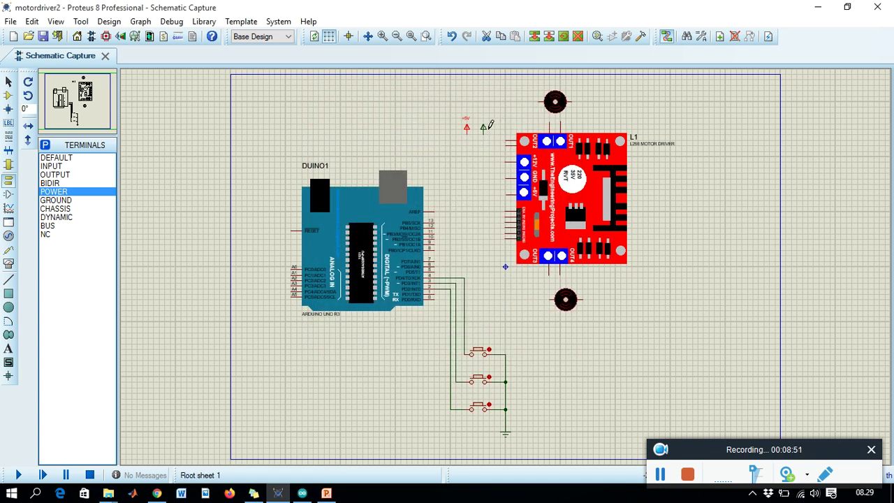
pyautogui.doubleClick(483, 130)
pyautogui.write('+12V')
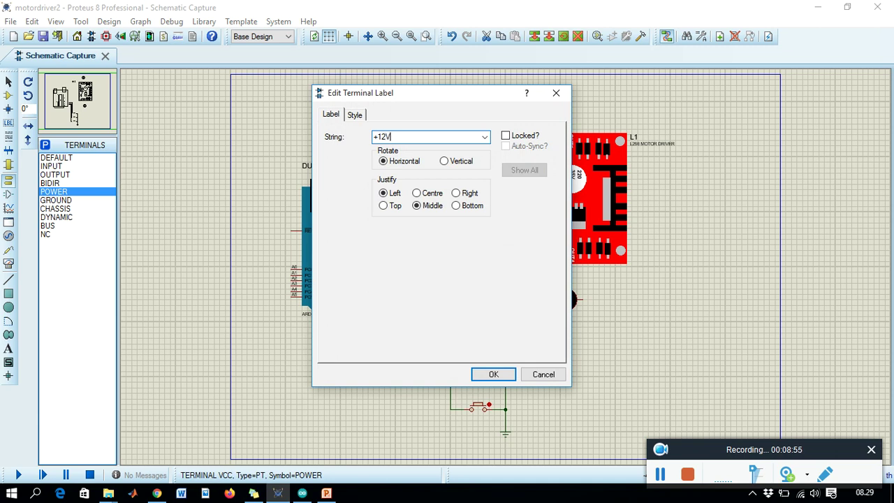
pyautogui.press('Return')
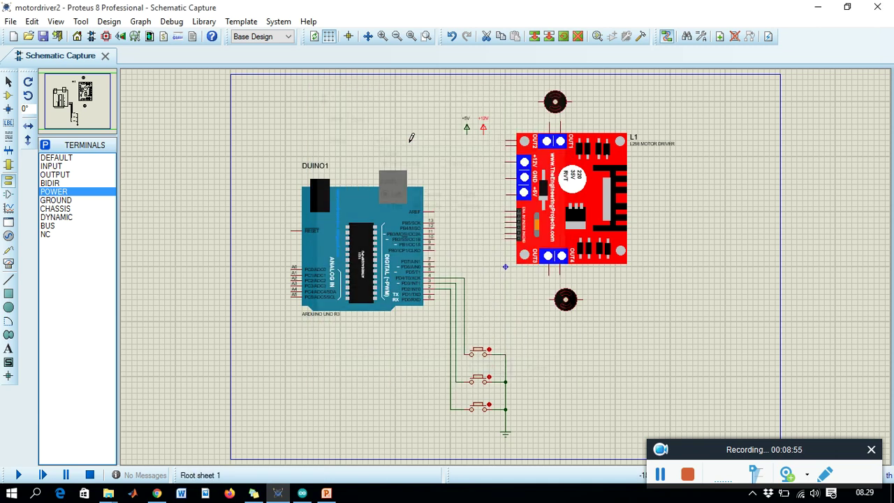
# - Wire the +5V terminal to the driver's +5V pin and the two pins beside OUT2, and the +12V terminal to its +12V pin
pyautogui.click(468, 130)
pyautogui.click(508, 194)
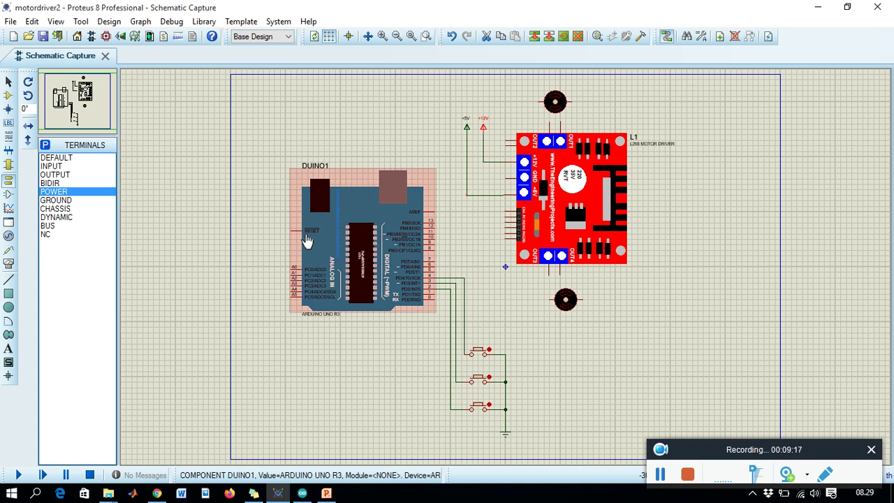
pyautogui.click(509, 135)
pyautogui.click(467, 140)
# - Wire Arduino pin 5 to the motor driver's lowest control input and pin 6 to the input just above it
pyautogui.click(436, 270)
pyautogui.click(504, 237)
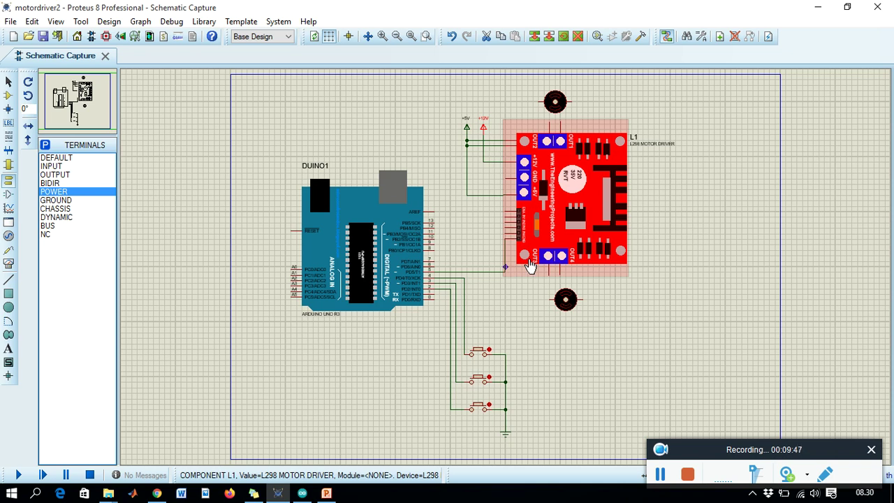
pyautogui.click(434, 266)
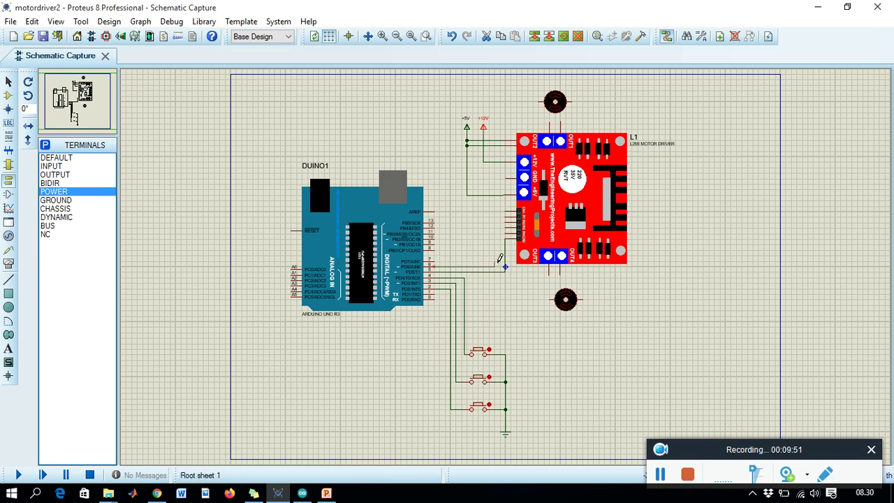
pyautogui.click(503, 221)
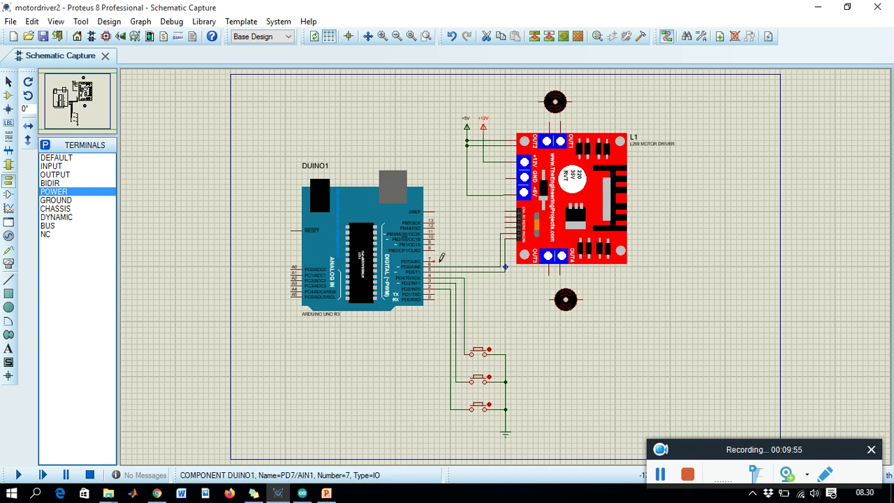
# - Wire Arduino pins 7, 8, 9 and 10 in ascending order to the driver's four remaining control inputs
pyautogui.click(440, 261)
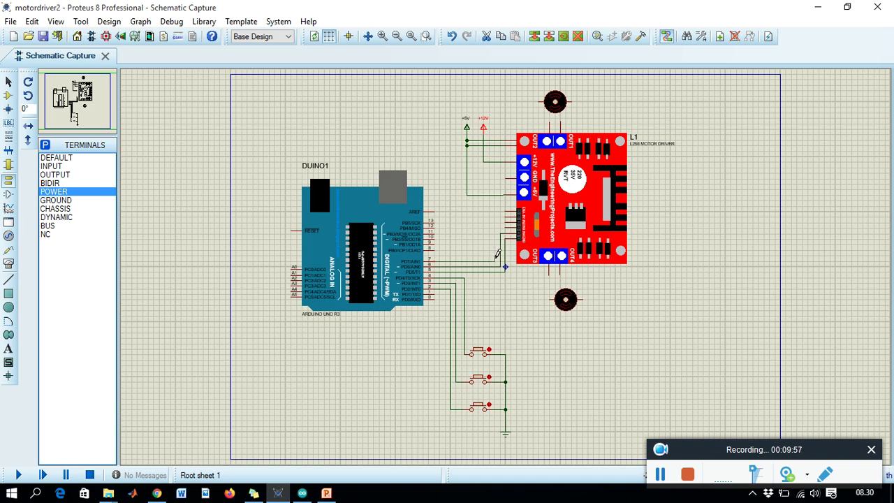
pyautogui.click(505, 224)
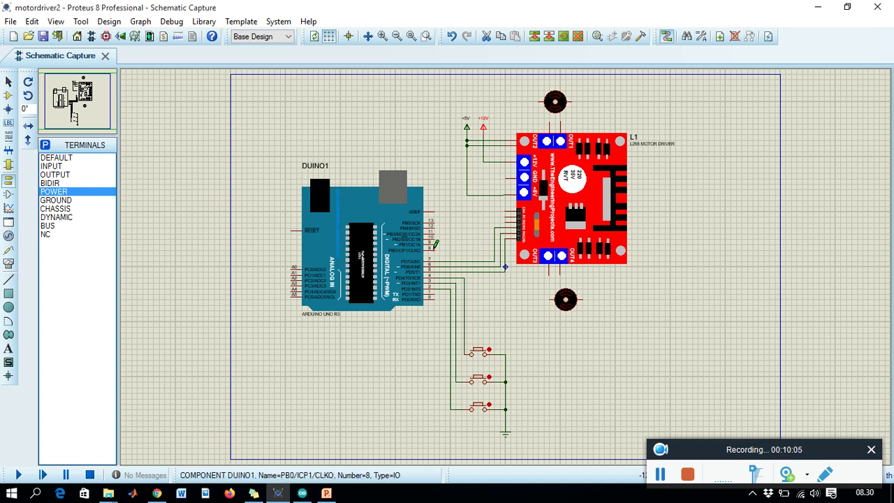
pyautogui.click(434, 248)
pyautogui.click(504, 214)
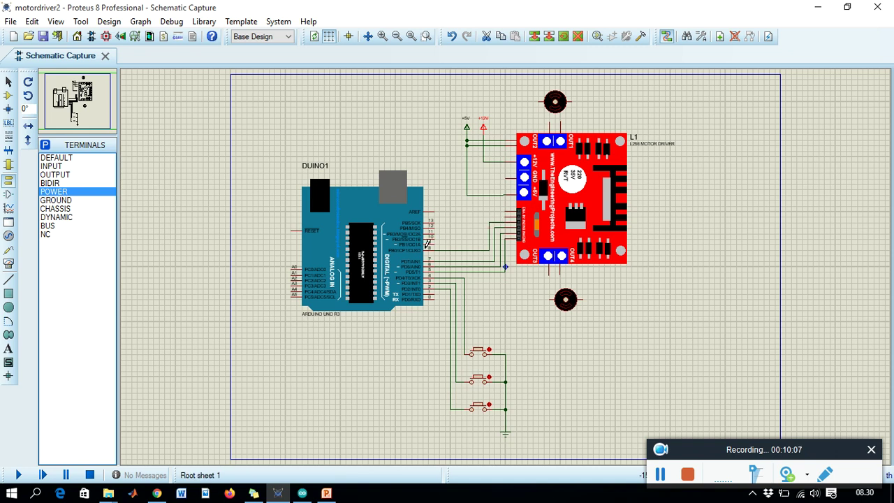
pyautogui.click(433, 242)
pyautogui.click(518, 218)
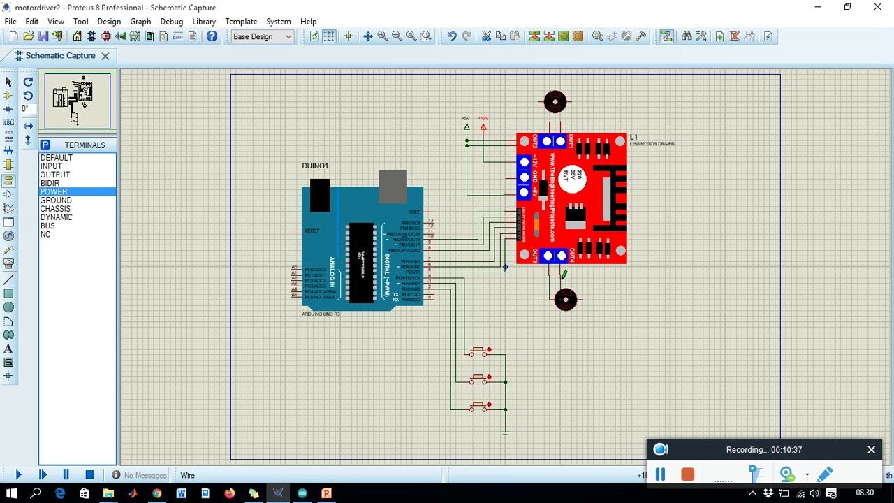
# - Wire the lower motor to the driver's OUT3 and OUT4 pins and the upper motor to OUT1 and OUT2
pyautogui.click(563, 275)
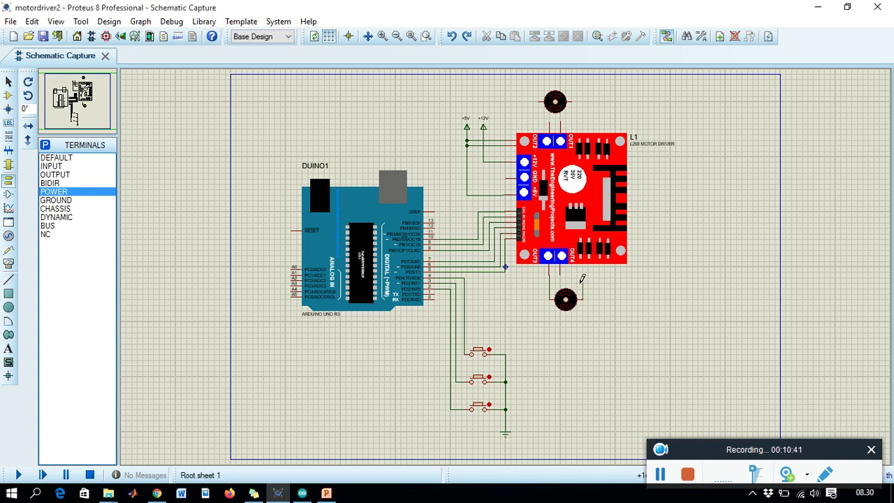
pyautogui.click(581, 278)
pyautogui.click(560, 271)
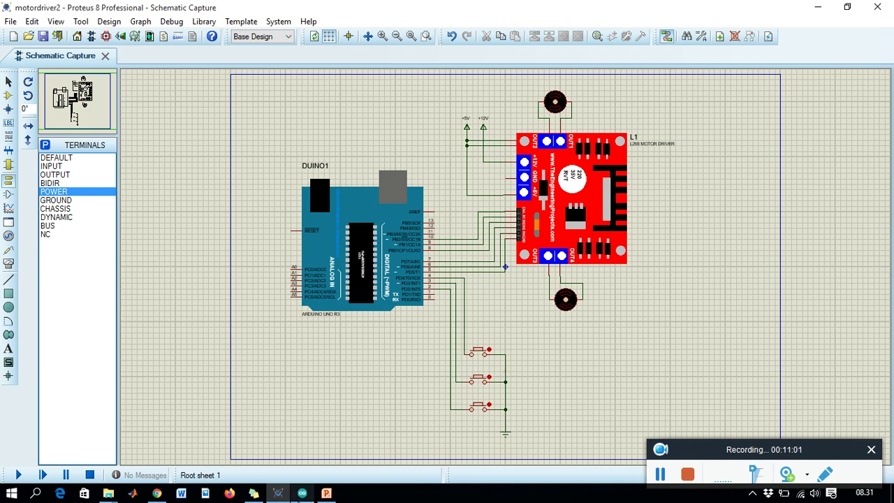
# - Switch to the Arduino IDE, review the L298N pin definitions in the motordriver sketch, and move its window clear of the motor driver
pyautogui.click(302, 493)
pyautogui.click(442, 262)
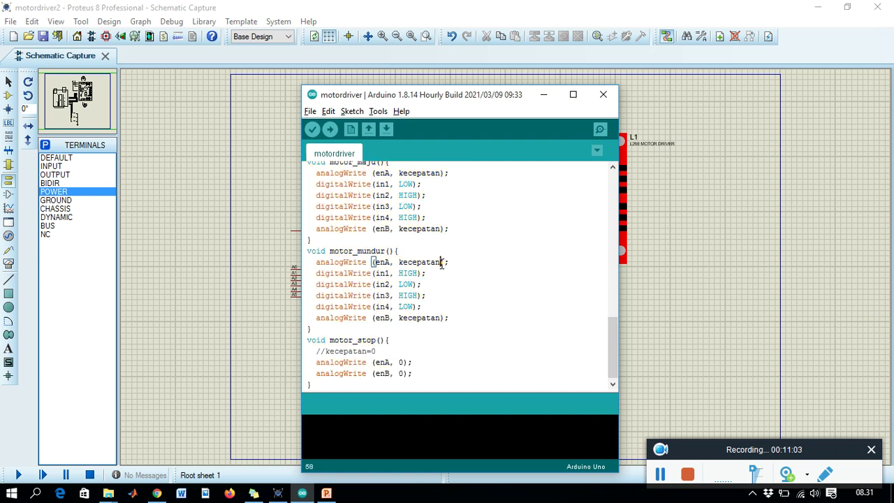
pyautogui.moveTo(611, 338); pyautogui.dragTo(592, 196)
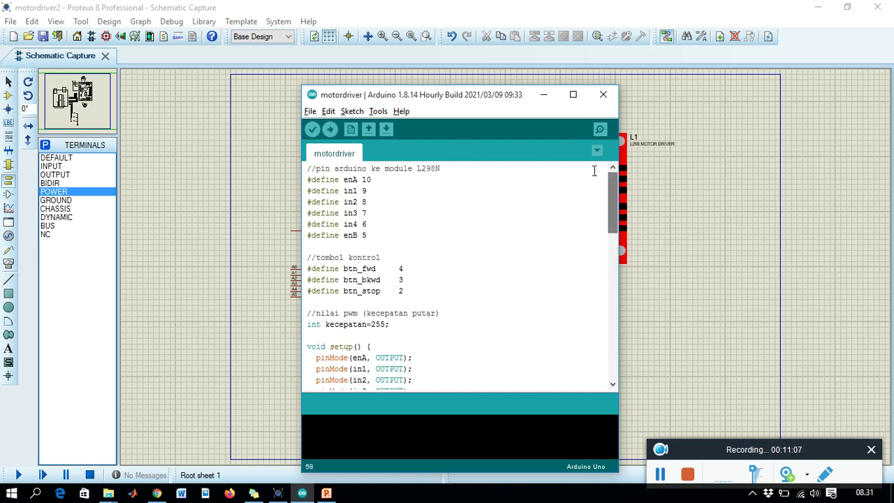
pyautogui.click(350, 190)
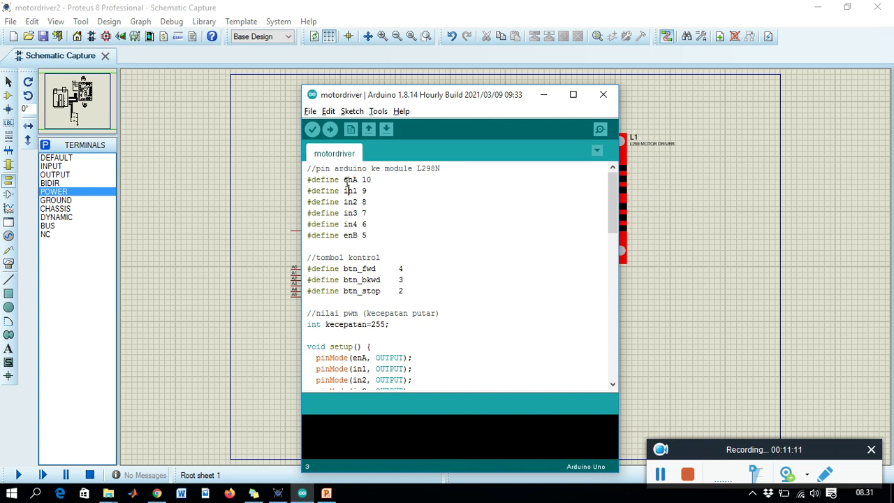
pyautogui.click(350, 179)
pyautogui.click(373, 238)
pyautogui.moveTo(503, 93); pyautogui.dragTo(280, 106)
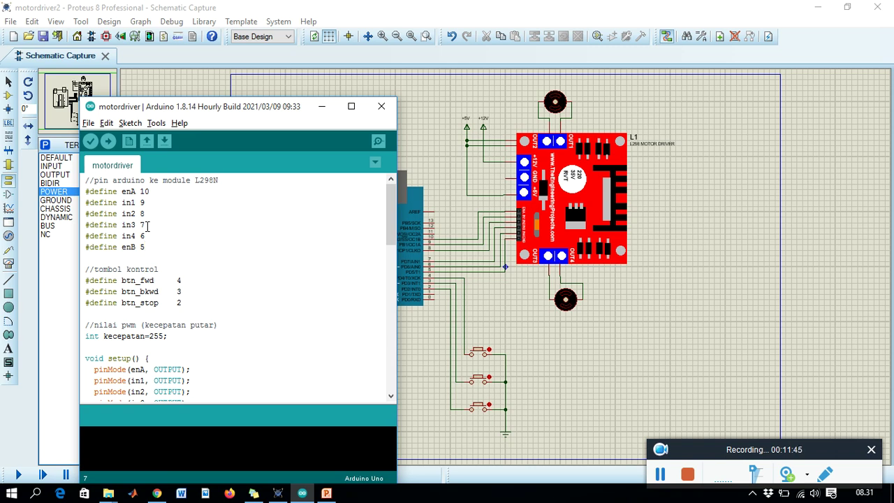
# - Compare the sketch's driver and button pin definitions with the wiring, and review the kecepatan speed variable
pyautogui.click(146, 203)
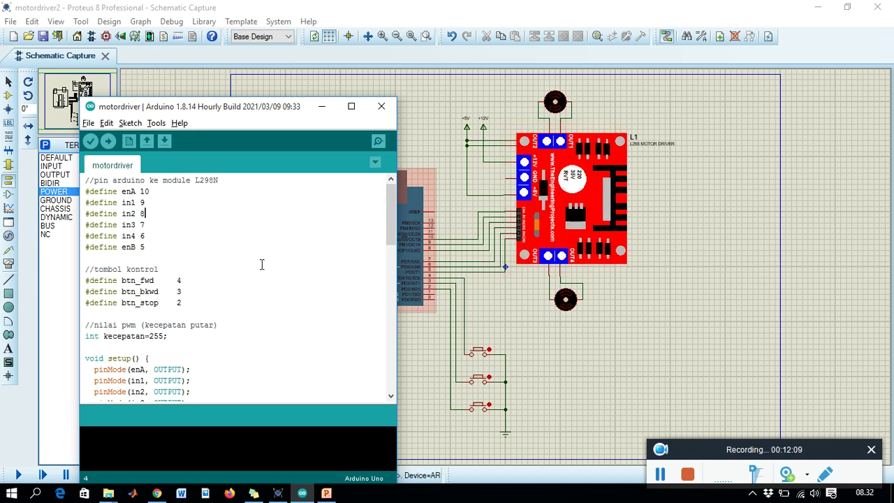
pyautogui.click(177, 291)
pyautogui.click(194, 280)
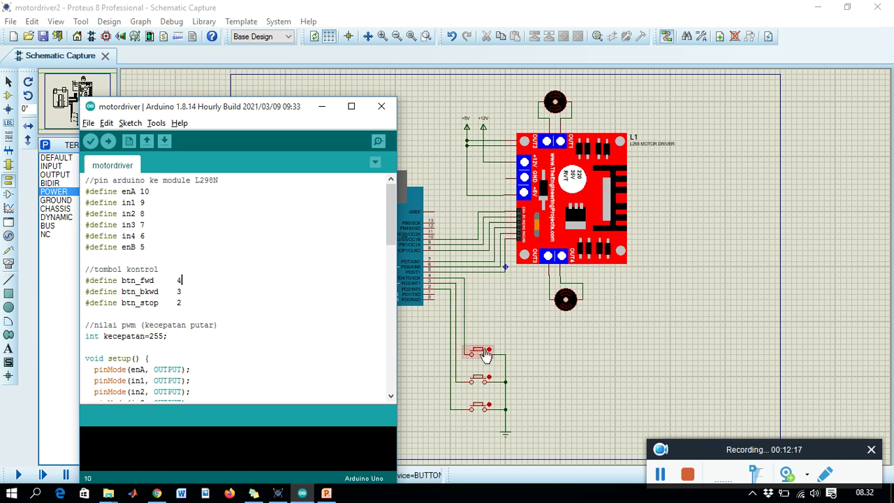
pyautogui.click(177, 291)
pyautogui.click(183, 292)
pyautogui.moveTo(392, 214); pyautogui.dragTo(391, 246)
pyautogui.click(161, 218)
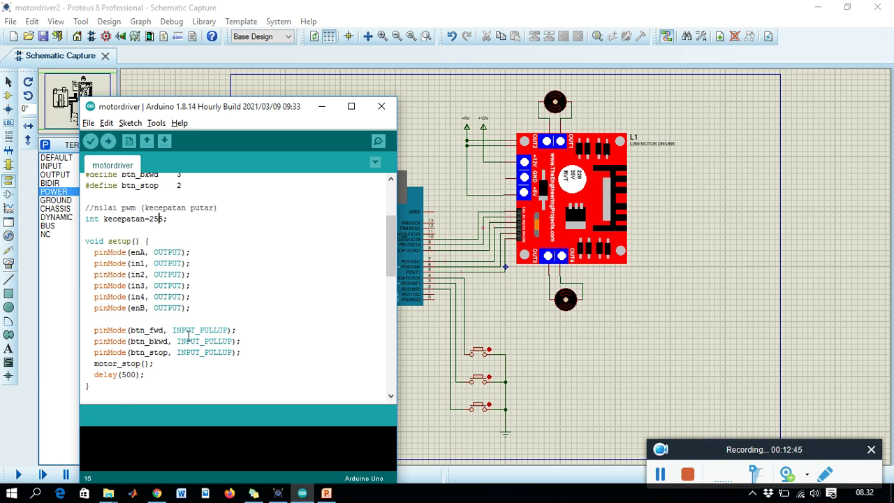
# - Examine the pin modes and initial motor stop in setup() and the forward-button check in loop()
pyautogui.scroll(-2, 389, 263)
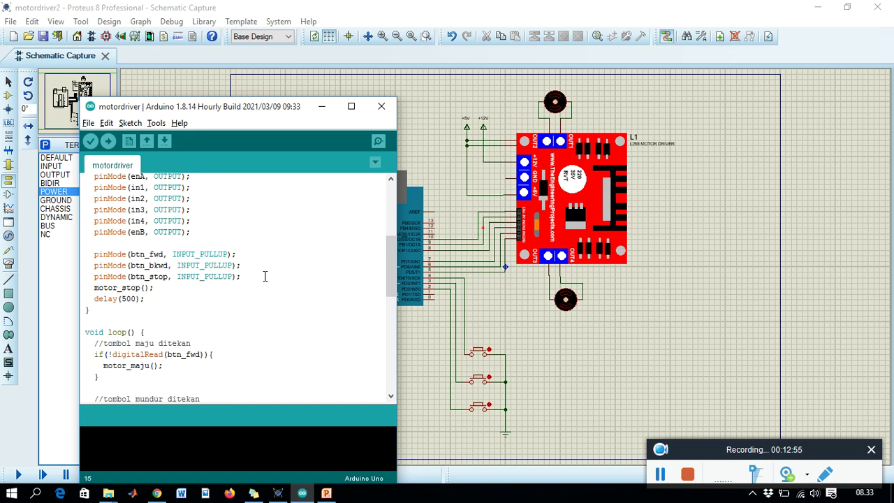
pyautogui.click(154, 287)
pyautogui.moveTo(387, 257)
pyautogui.mouseDown()
pyautogui.moveTo(387, 232)
pyautogui.moveTo(387, 247)
pyautogui.mouseUp()
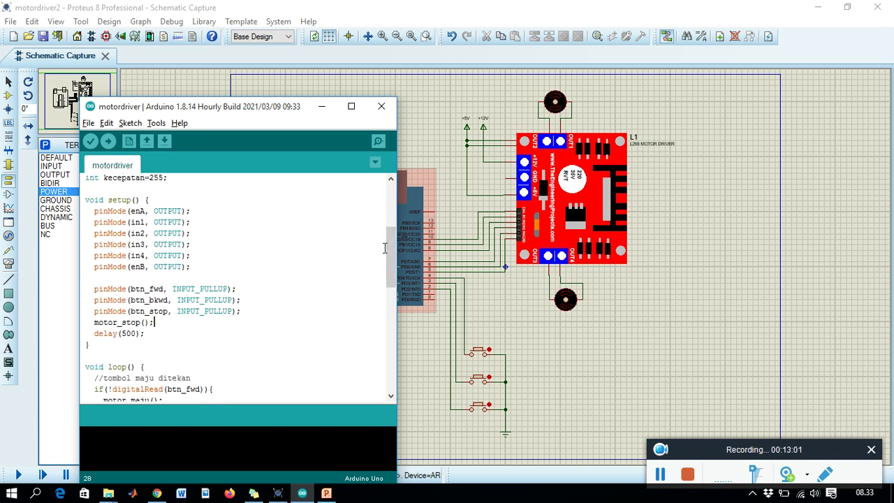
pyautogui.click(149, 334)
pyautogui.moveTo(393, 269); pyautogui.dragTo(392, 273)
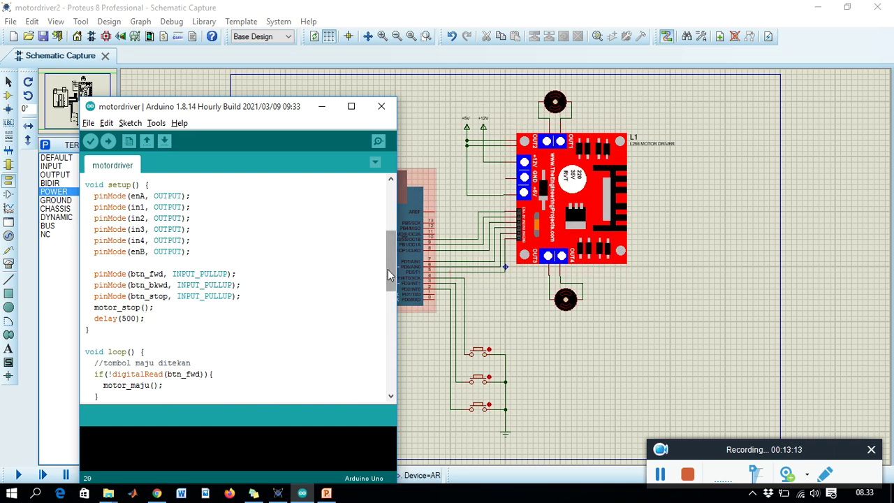
pyautogui.moveTo(389, 274); pyautogui.dragTo(386, 286)
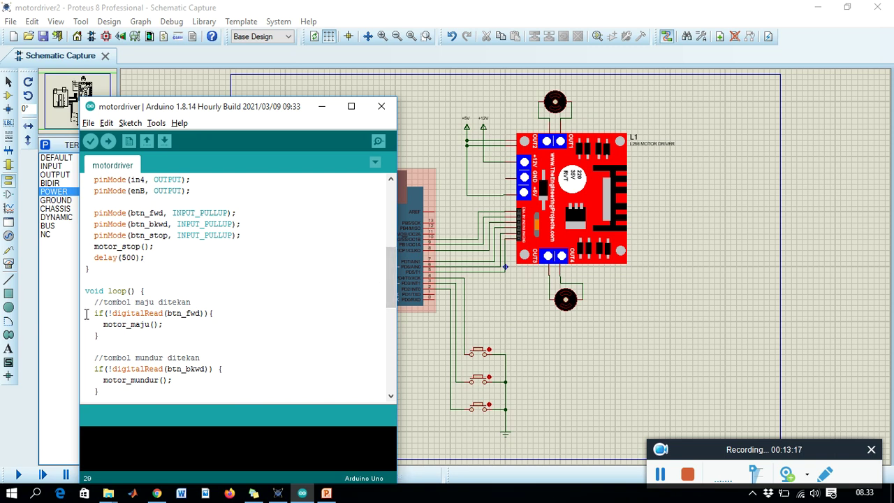
pyautogui.click(179, 316)
pyautogui.click(166, 327)
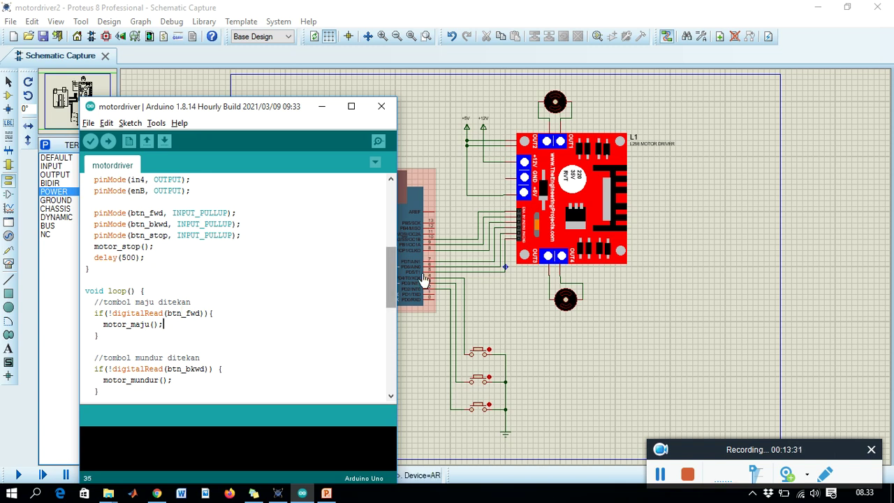
pyautogui.moveTo(393, 271); pyautogui.dragTo(389, 334)
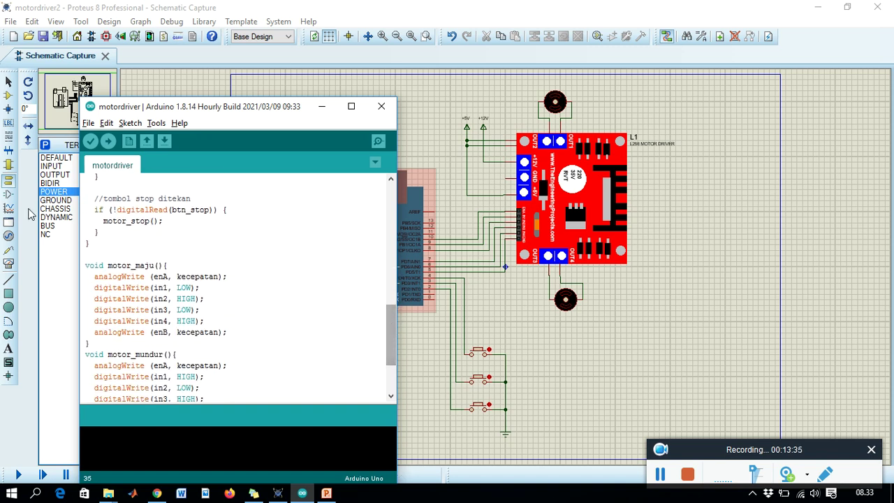
# - Examine the motor_maju function's enable speeds and in1 to in4 output levels against the driver wiring
pyautogui.click(113, 266)
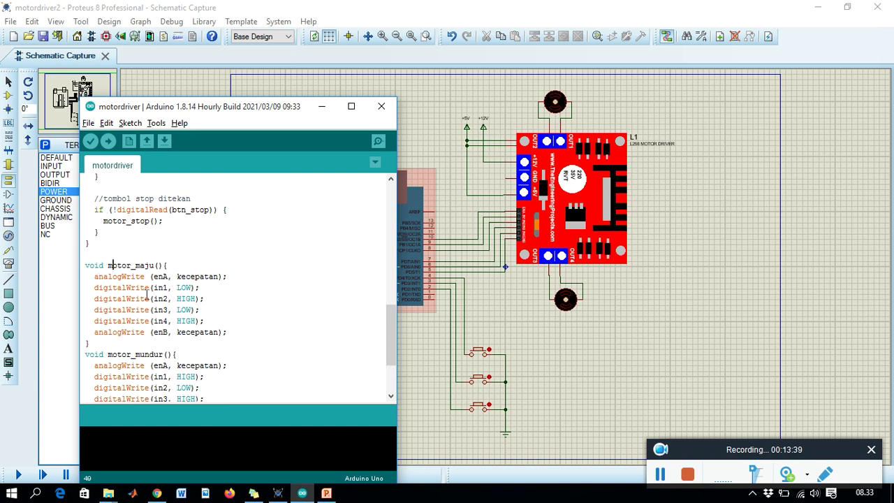
pyautogui.click(192, 276)
pyautogui.click(187, 293)
pyautogui.click(186, 288)
pyautogui.click(186, 298)
pyautogui.click(191, 321)
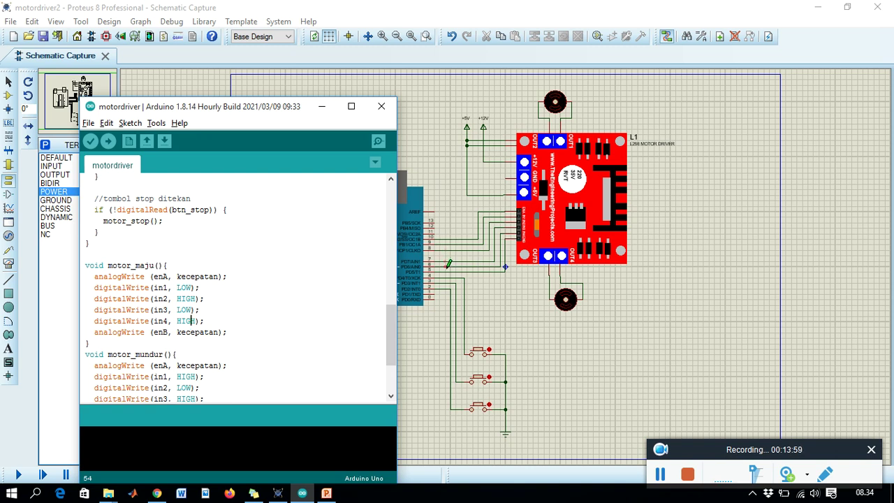
pyautogui.click(179, 332)
# - Examine the backward-button check in loop() and the motor_mundur function it calls
pyautogui.moveTo(392, 325); pyautogui.dragTo(389, 285)
pyautogui.click(205, 312)
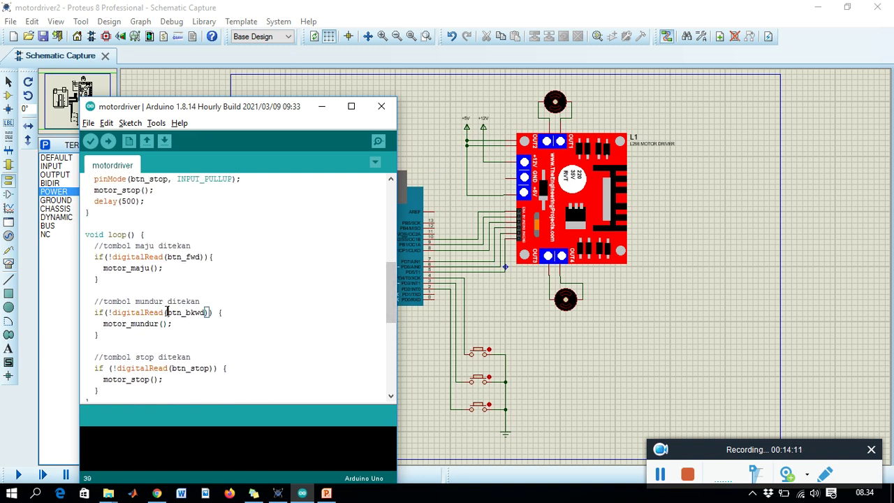
pyautogui.click(140, 323)
pyautogui.moveTo(392, 298); pyautogui.dragTo(393, 364)
pyautogui.click(202, 306)
pyautogui.press('Up')
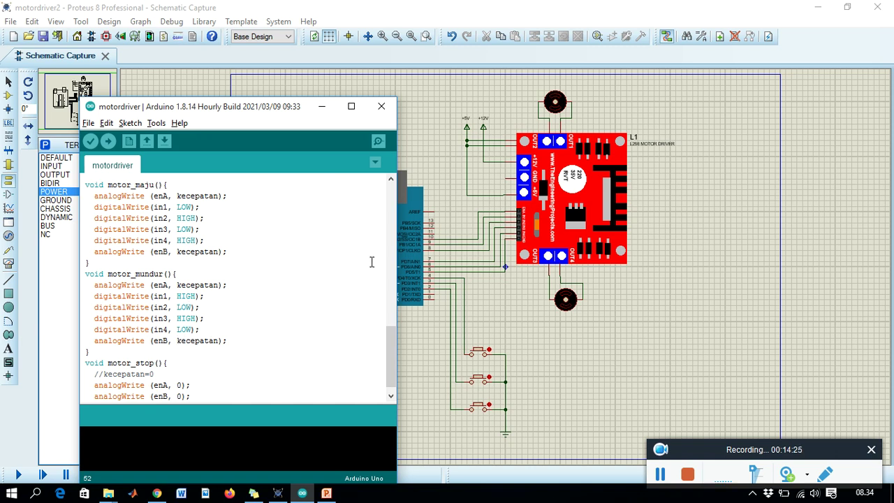
# - Examine the motor_stop function's enA and enB commands, and return to the pin definitions at the start of the sketch
pyautogui.scroll(-1, 387, 344)
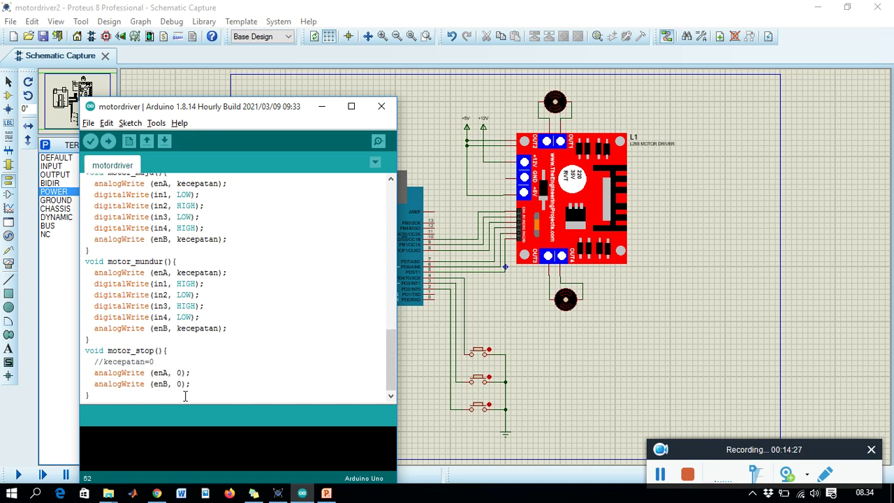
pyautogui.click(172, 375)
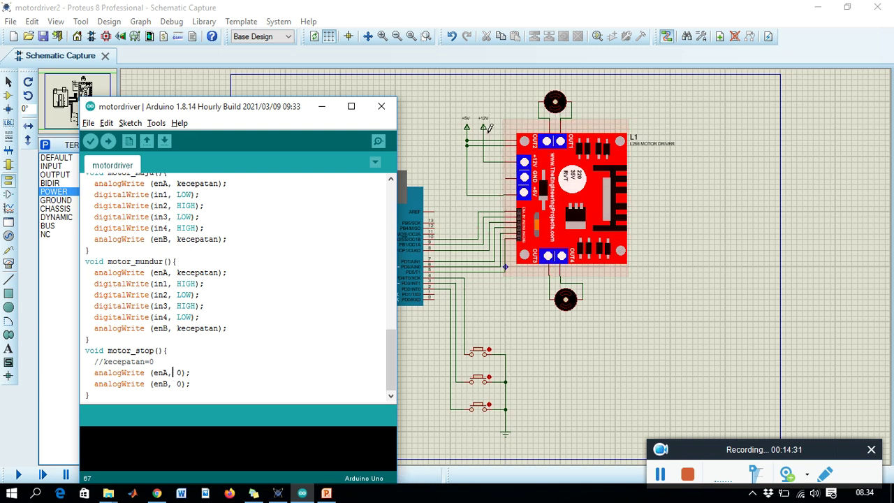
pyautogui.click(209, 383)
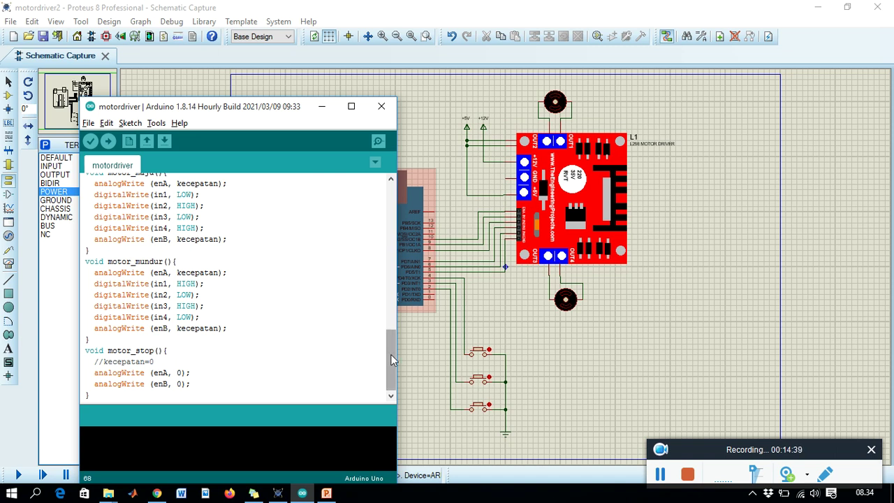
pyautogui.moveTo(391, 359); pyautogui.dragTo(375, 375)
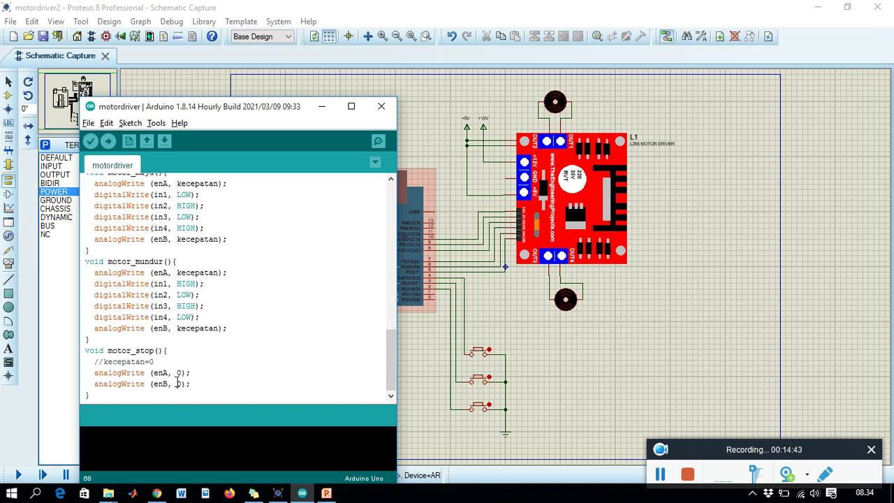
pyautogui.moveTo(391, 375)
pyautogui.mouseDown()
pyautogui.moveTo(389, 331)
pyautogui.moveTo(389, 372)
pyautogui.mouseUp()
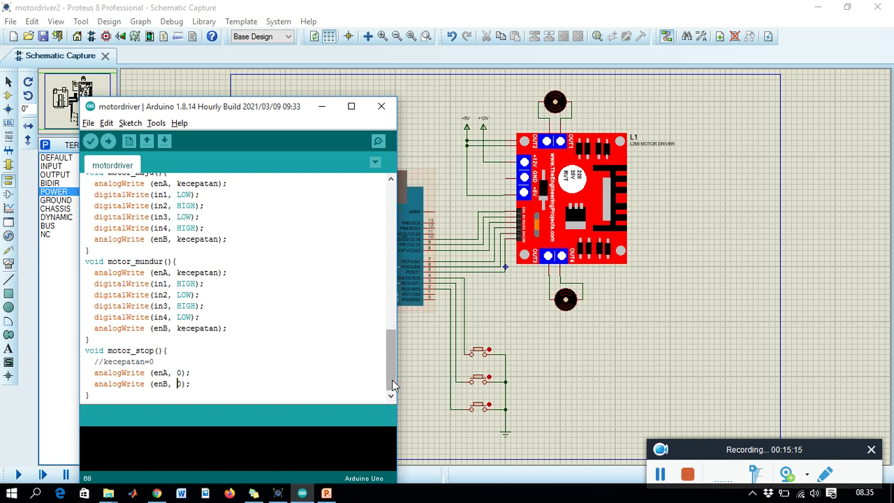
pyautogui.moveTo(393, 384); pyautogui.dragTo(376, 400)
pyautogui.moveTo(391, 372); pyautogui.dragTo(373, 184)
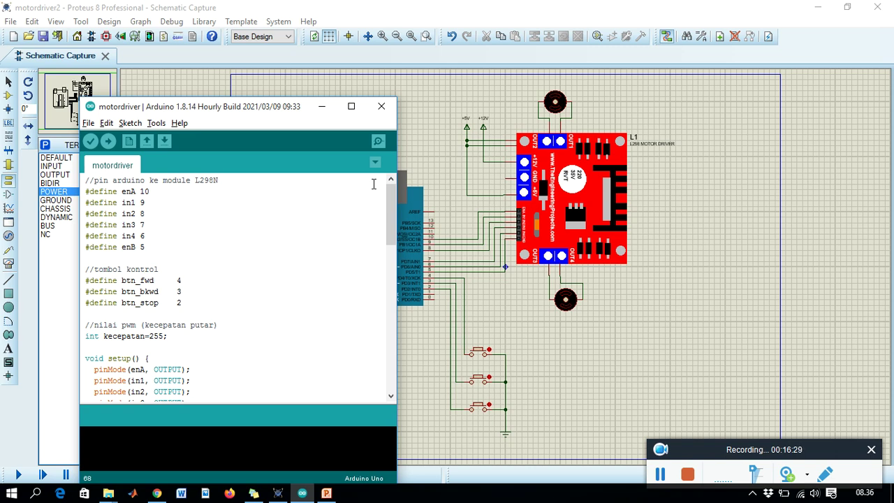
pyautogui.moveTo(389, 206); pyautogui.dragTo(379, 188)
pyautogui.moveTo(391, 226); pyautogui.dragTo(388, 182)
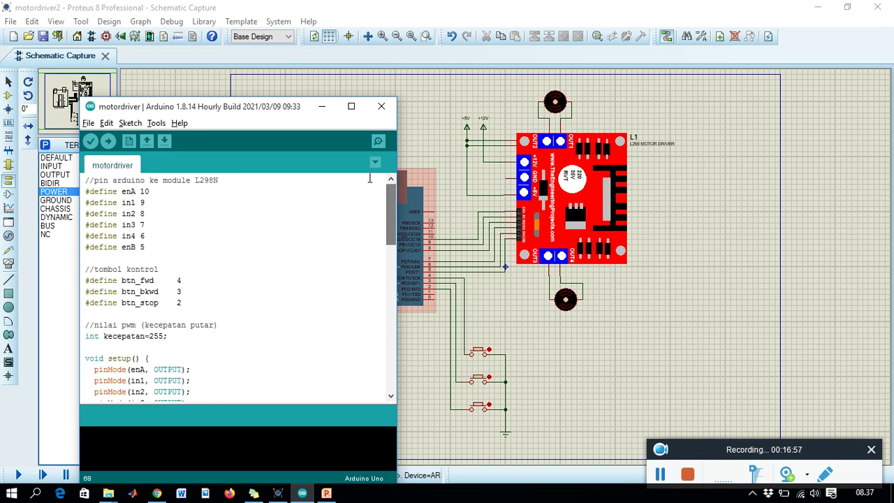
# - Switch back to Proteus and assign motordriver.ino.standard.hex from the Arduino motordriver folder as the Arduino Uno's program file
pyautogui.click(523, 314)
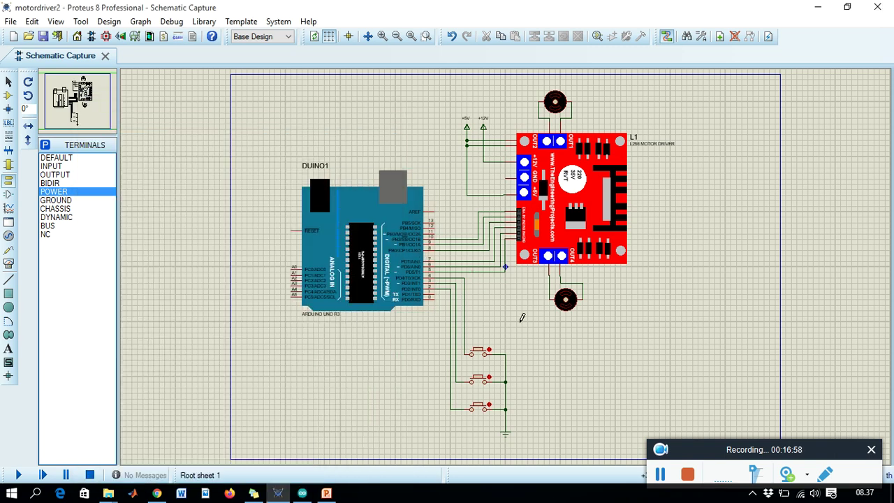
pyautogui.click(353, 280)
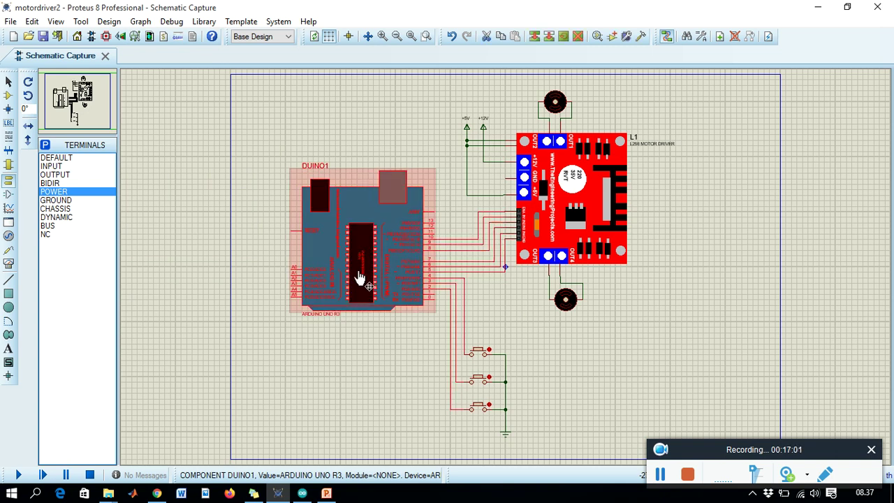
pyautogui.doubleClick(361, 278)
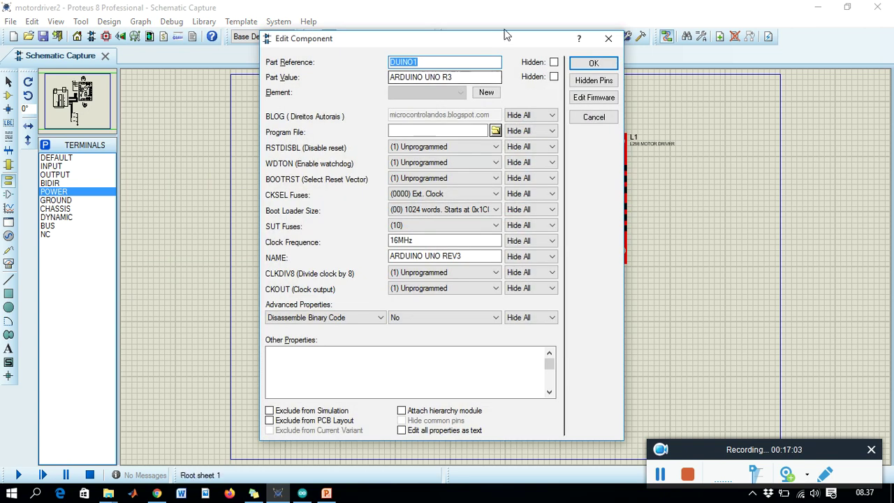
pyautogui.click(495, 130)
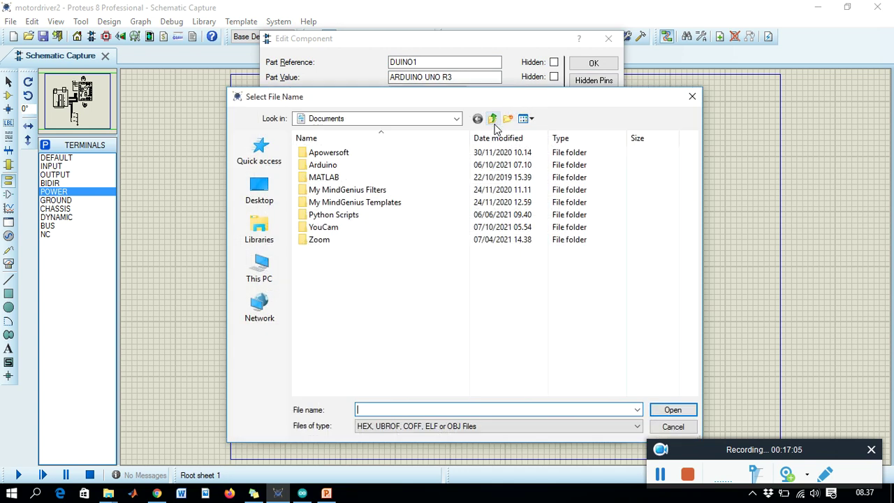
pyautogui.doubleClick(323, 168)
pyautogui.doubleClick(335, 203)
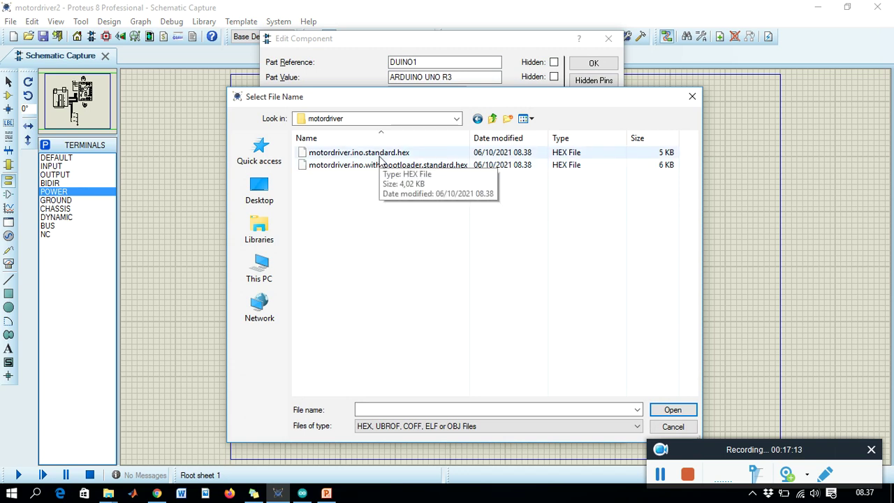
pyautogui.doubleClick(380, 153)
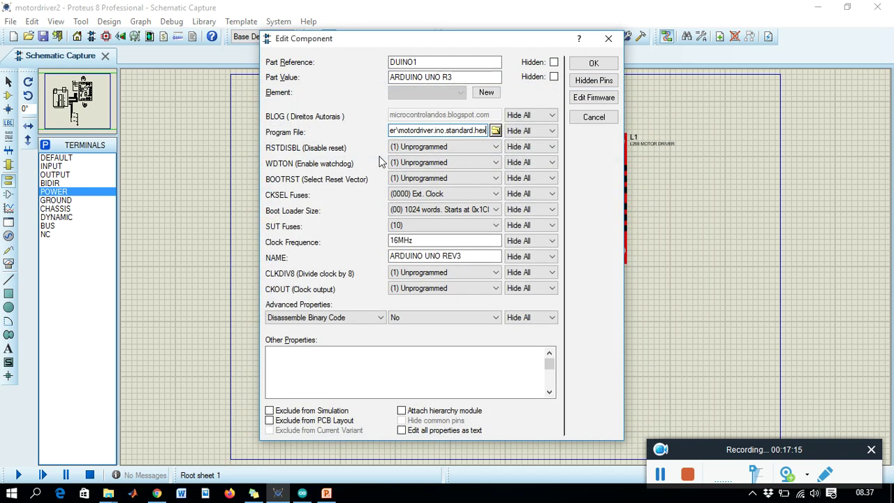
pyautogui.click(593, 64)
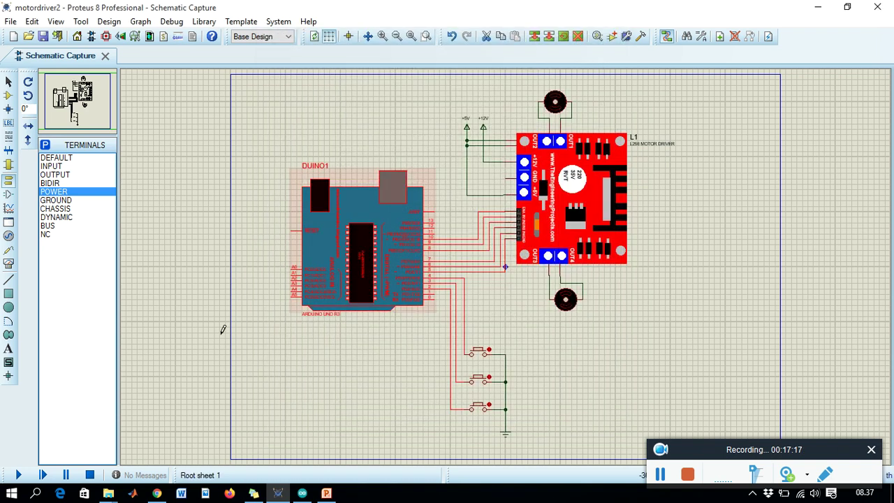
# - Run the simulation and test the motors with the backward, stop and forward push buttons, ending with stop
pyautogui.click(18, 474)
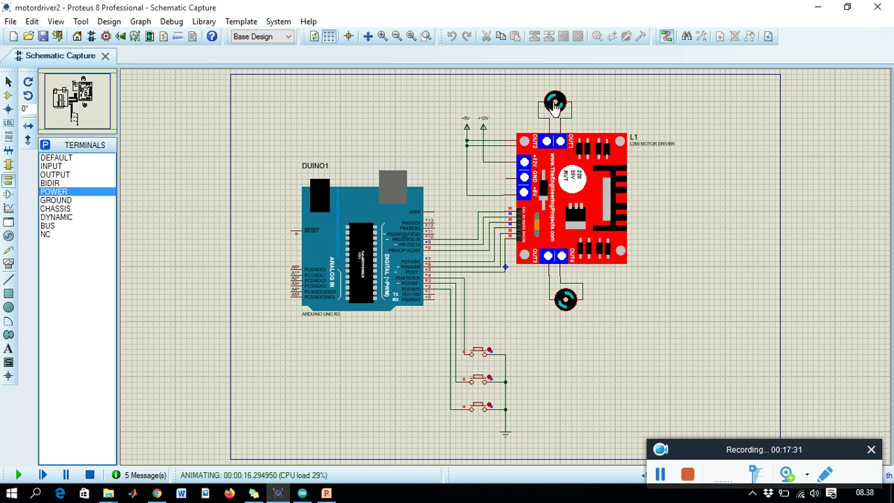
pyautogui.click(477, 383)
pyautogui.click(480, 412)
pyautogui.click(488, 353)
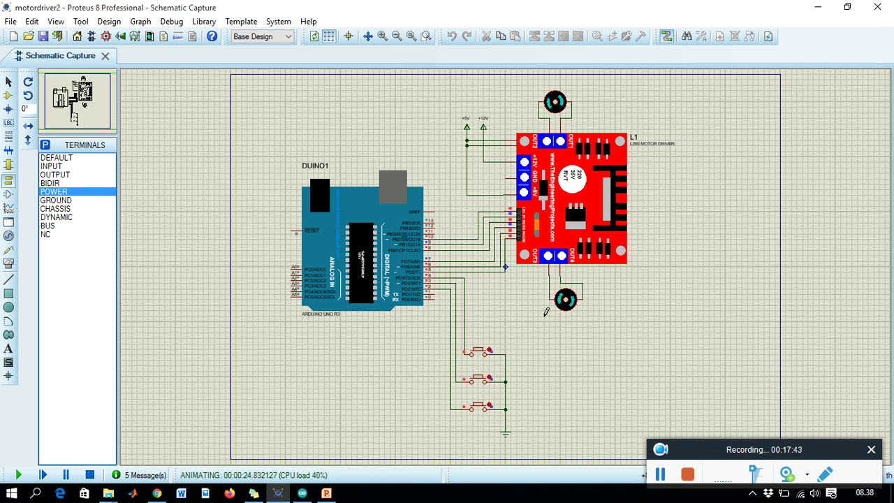
pyautogui.click(479, 408)
pyautogui.click(478, 412)
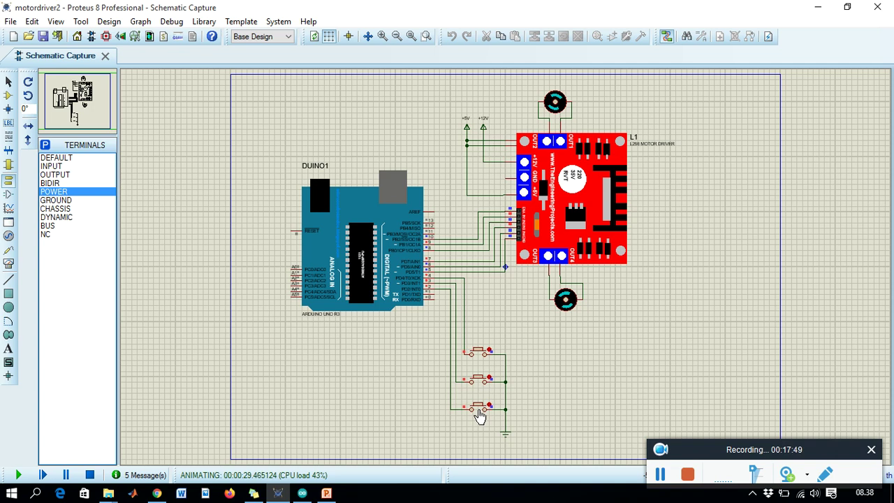